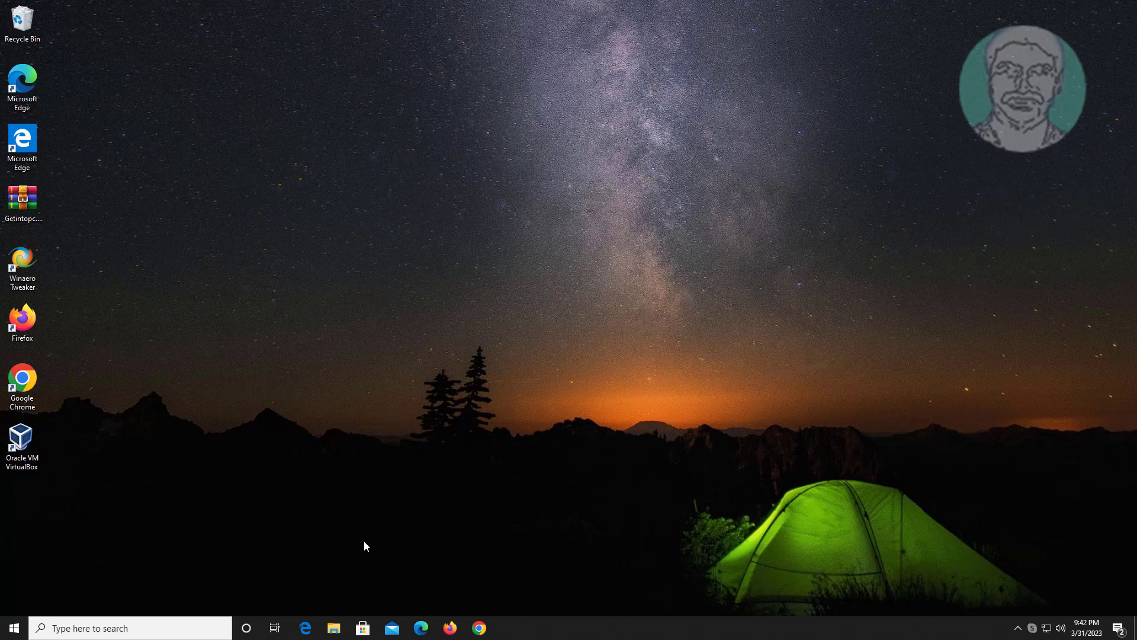
Run %localappdata% to open the AppData\Local folder in File Explorer.
right_click(11, 633)
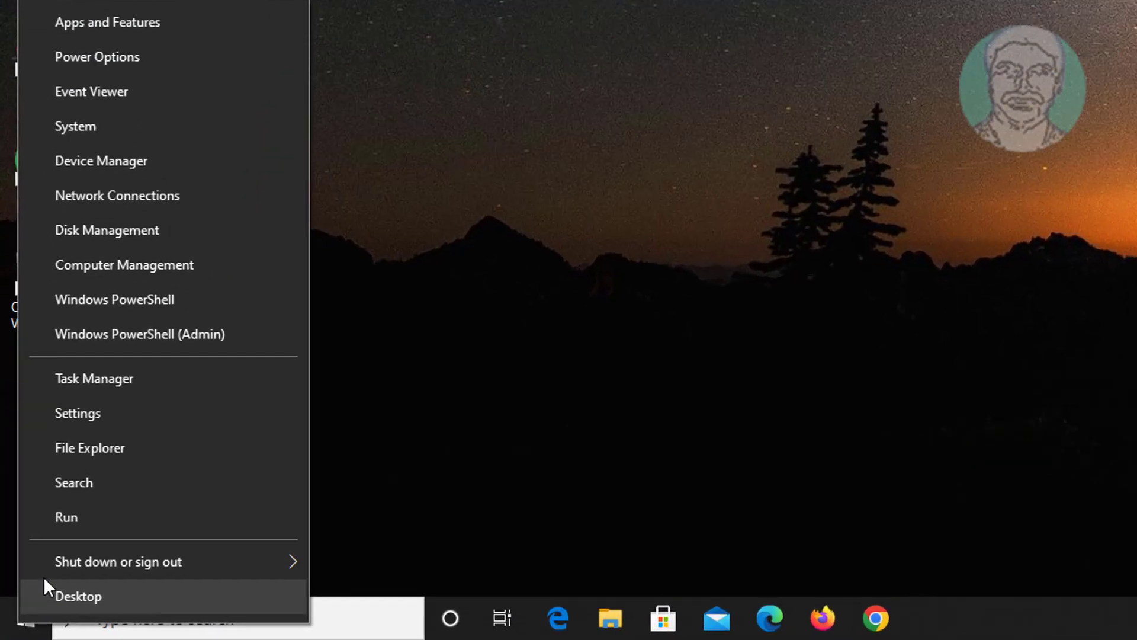
left_click(41, 571)
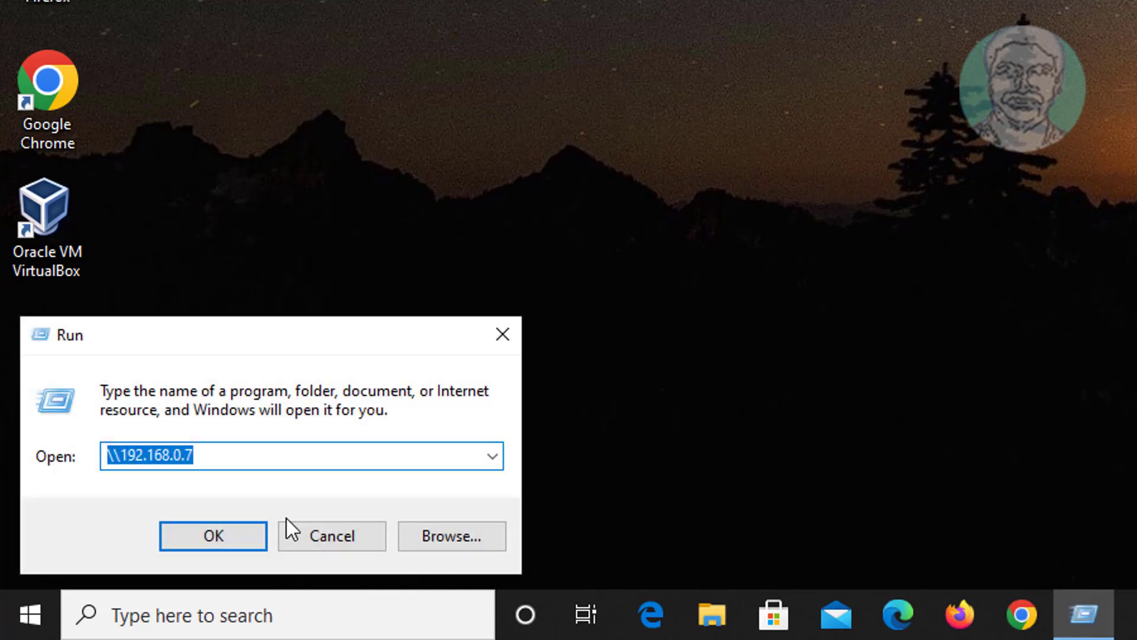
type("%l")
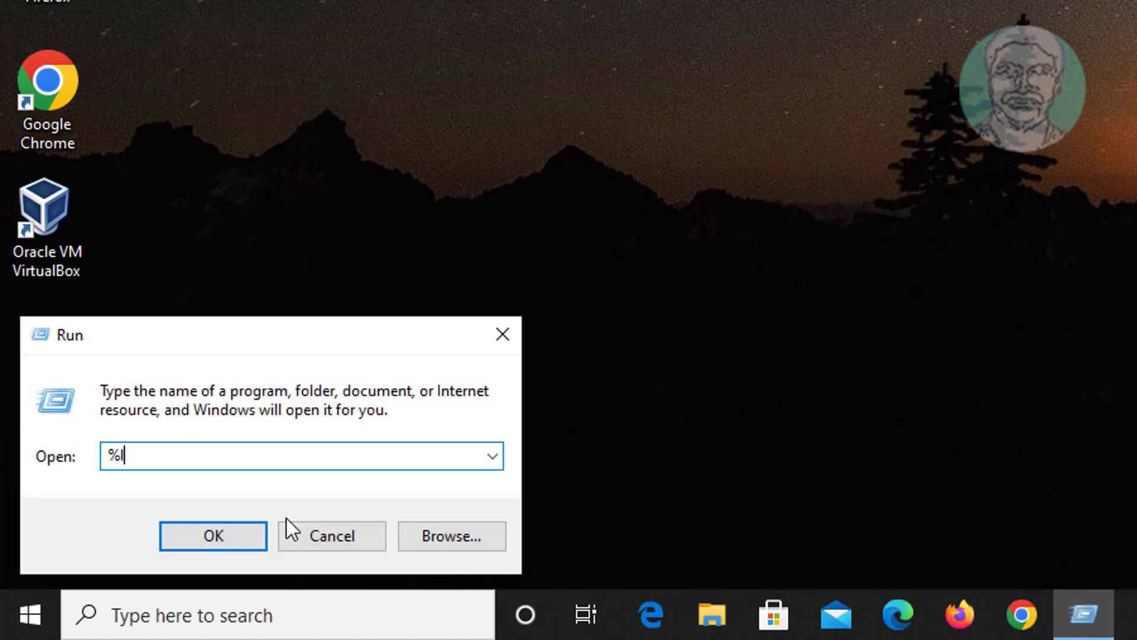
type("ocalappdata")
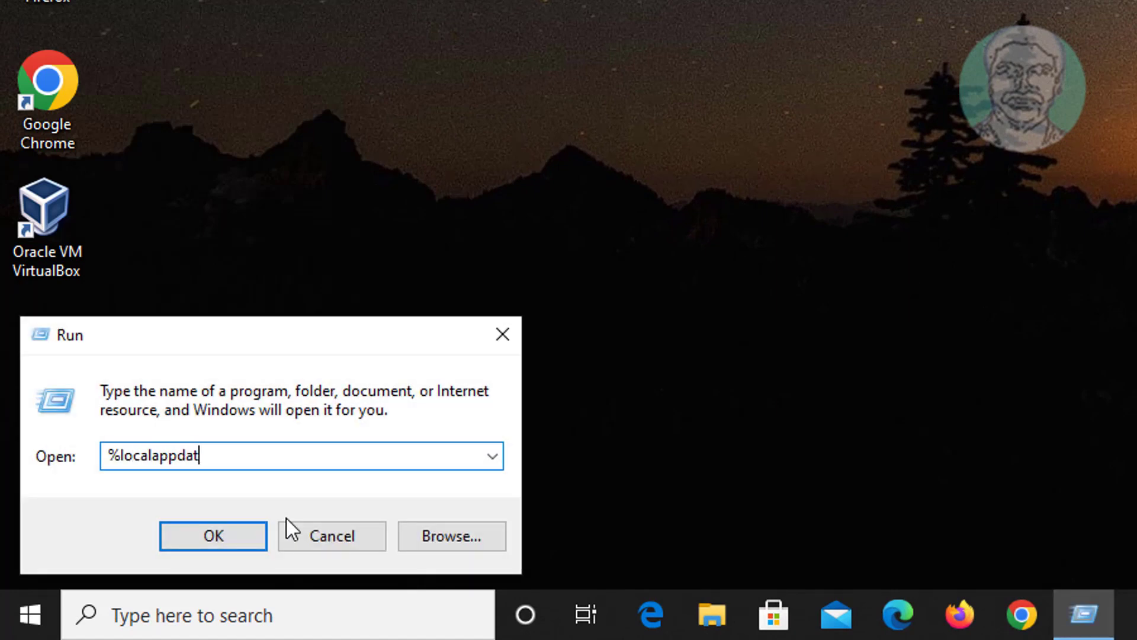
type("%")
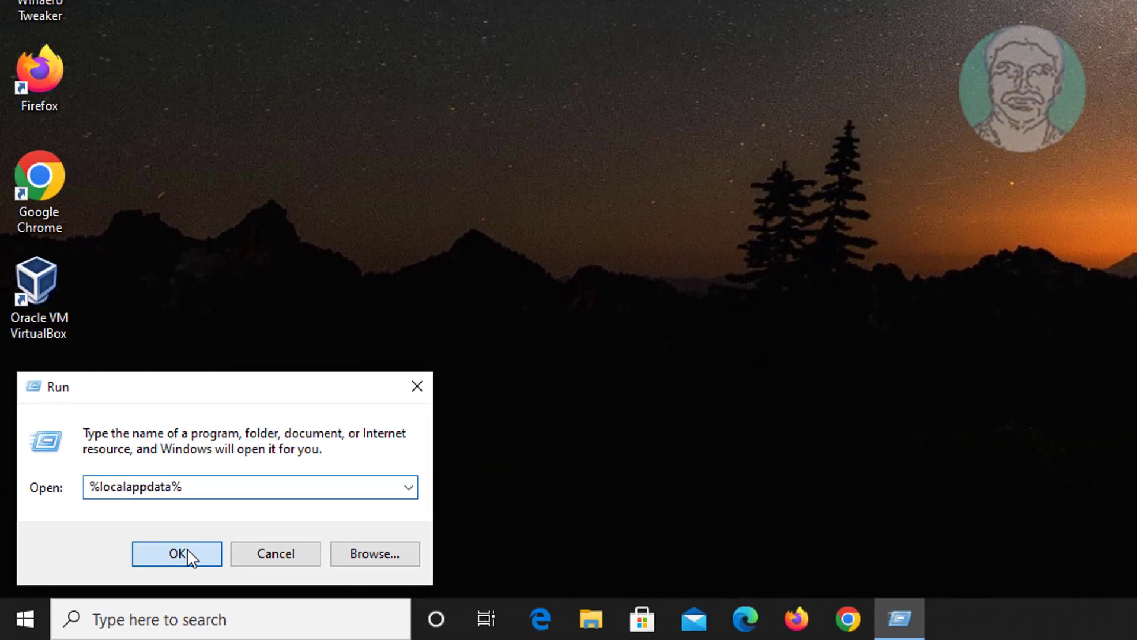
left_click(218, 533)
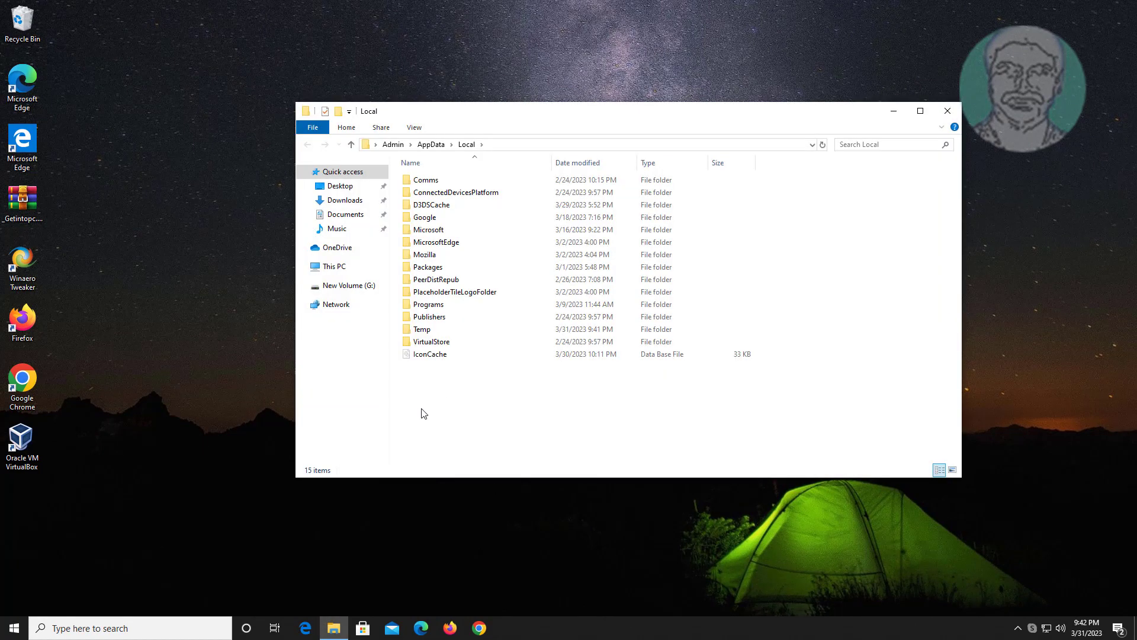
Turn on Hidden items and open the Packages folder.
left_click(413, 128)
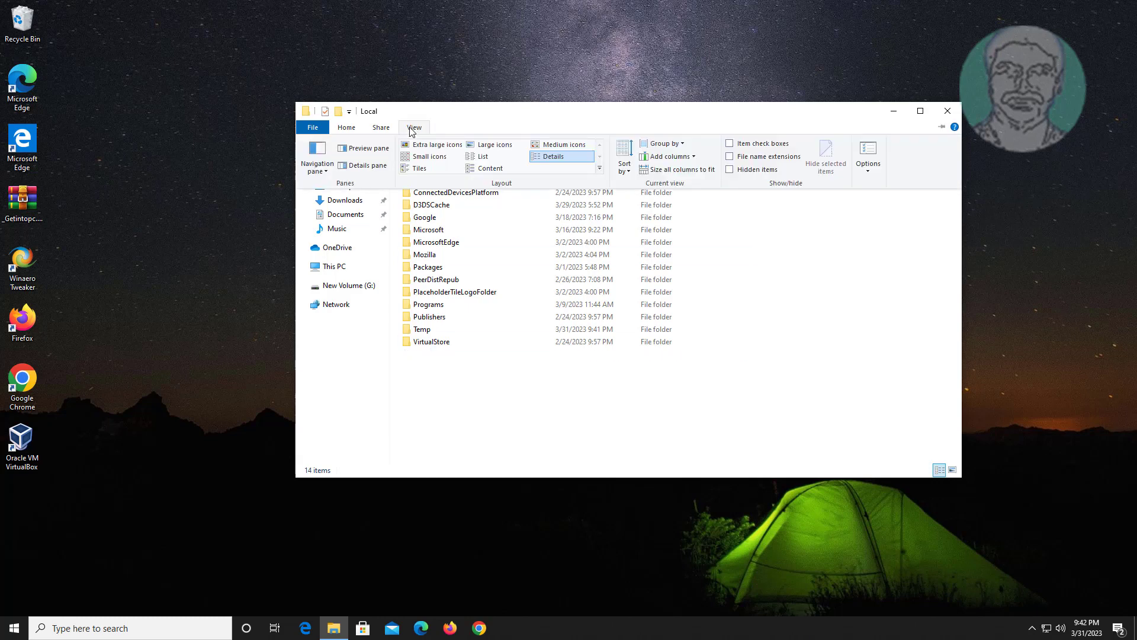
left_click(731, 170)
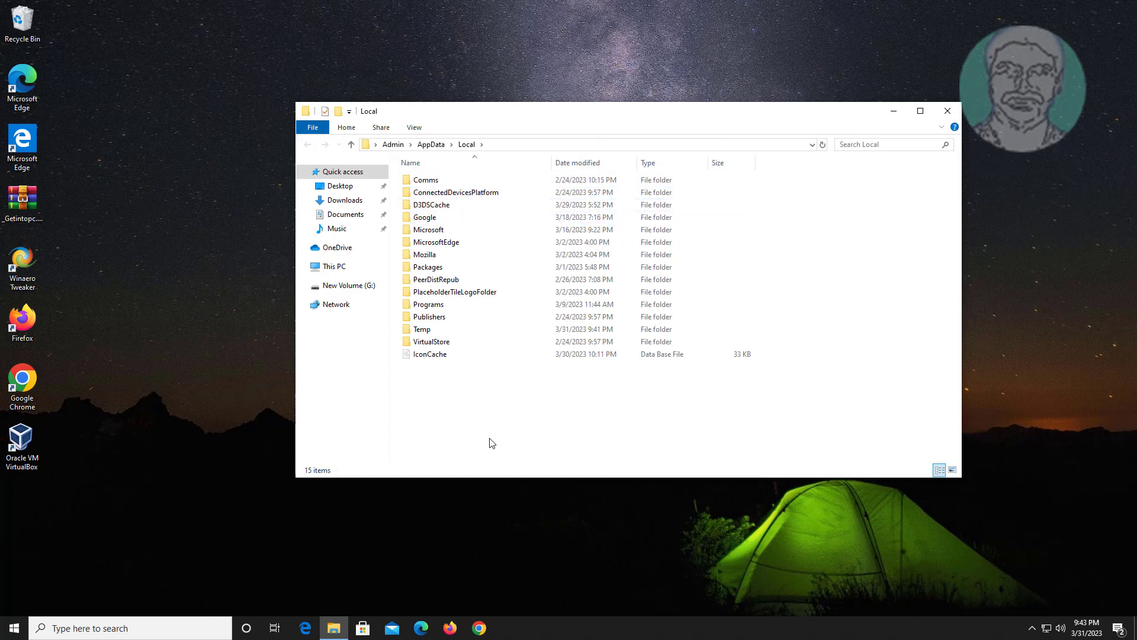
left_click(437, 269)
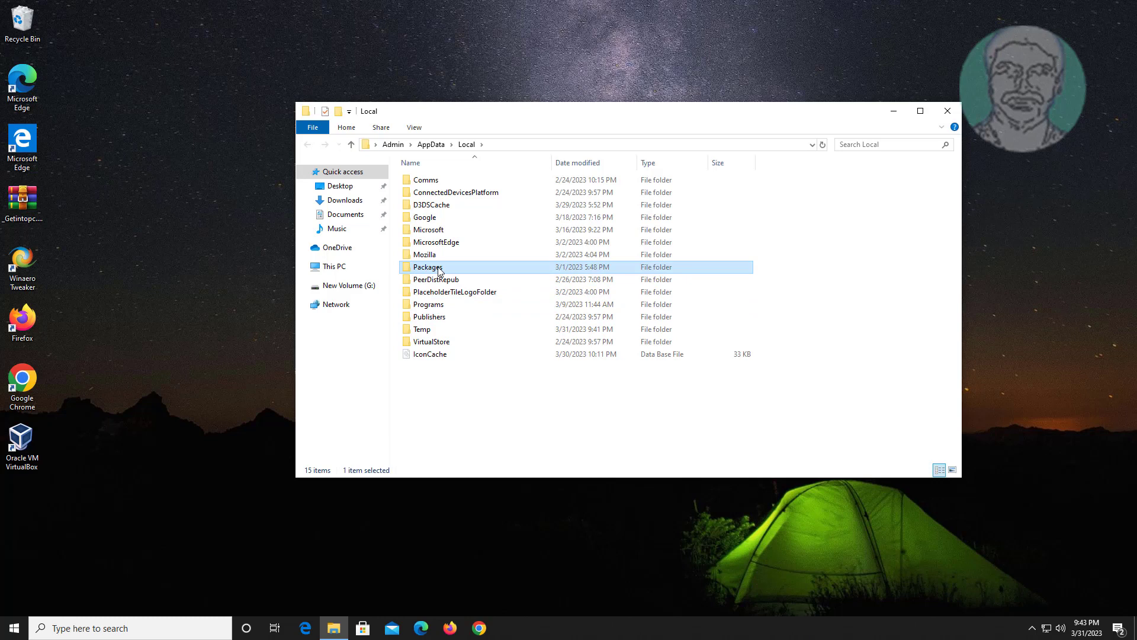
double_click(437, 269)
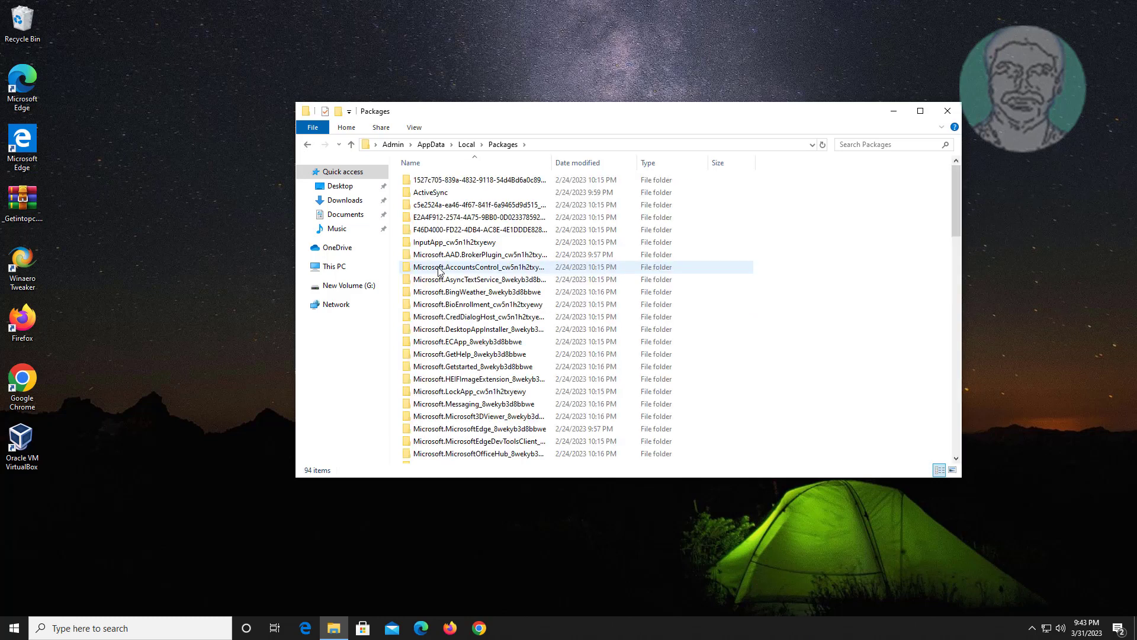
Widen the Name column to show full names and select the Microsoft.SkypeApp folder.
double_click(550, 164)
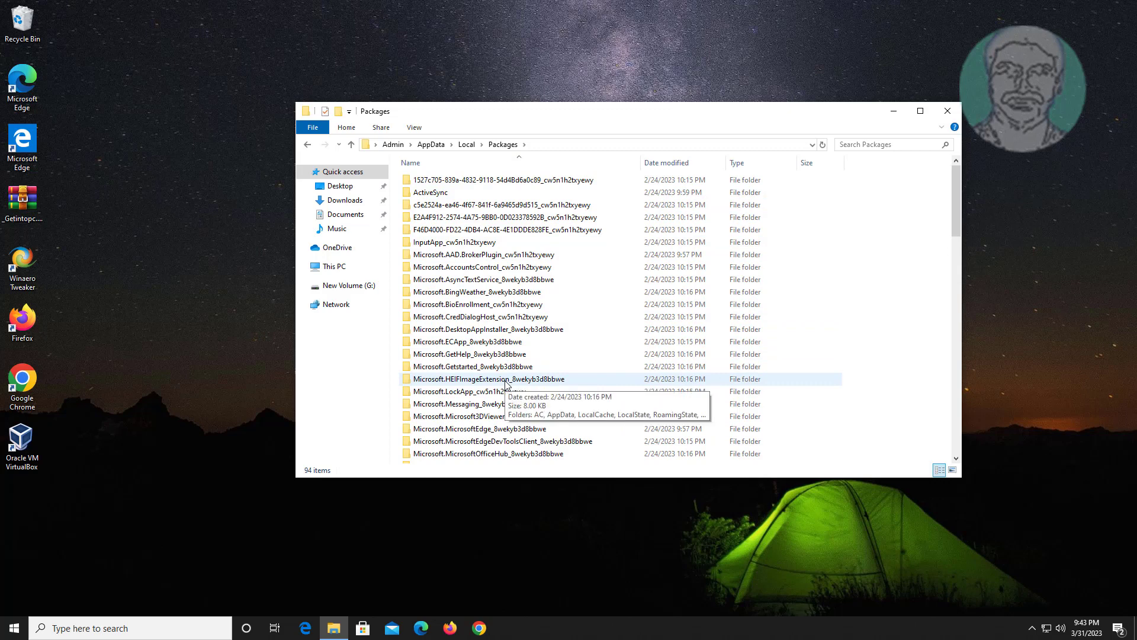
scroll(506, 384, "down", 3)
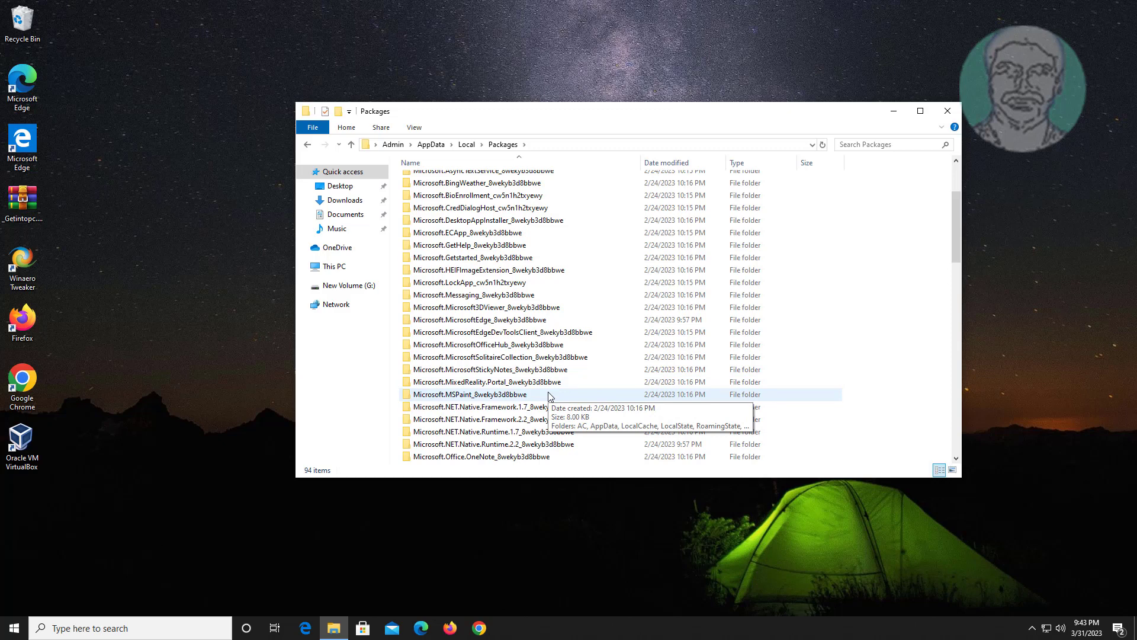
scroll(549, 395, "down", 4)
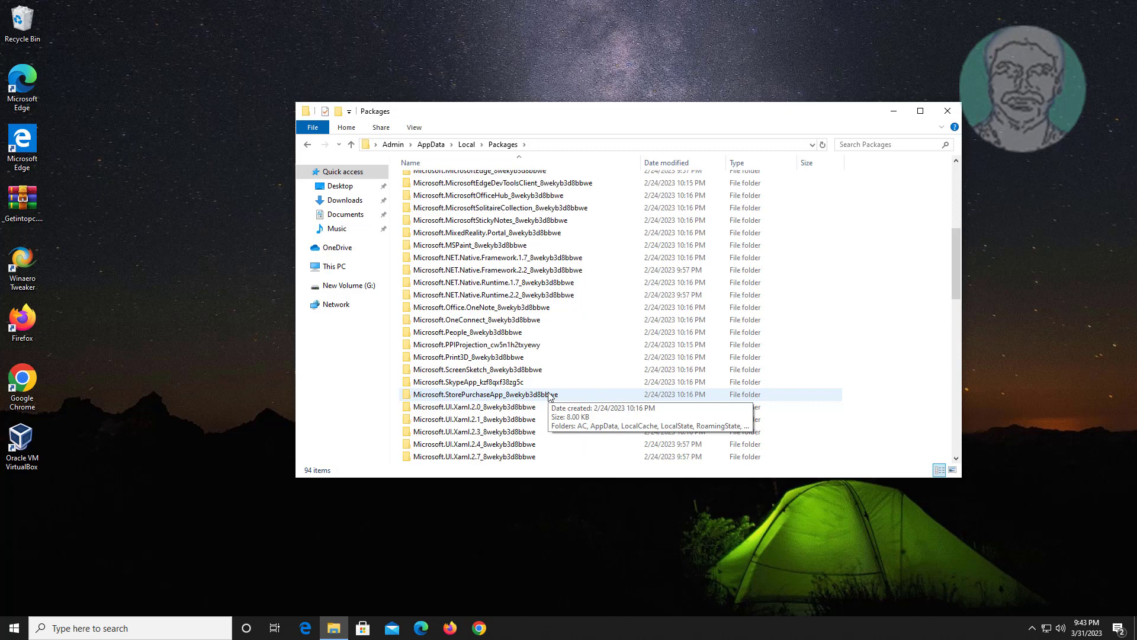
scroll(549, 395, "down", 1)
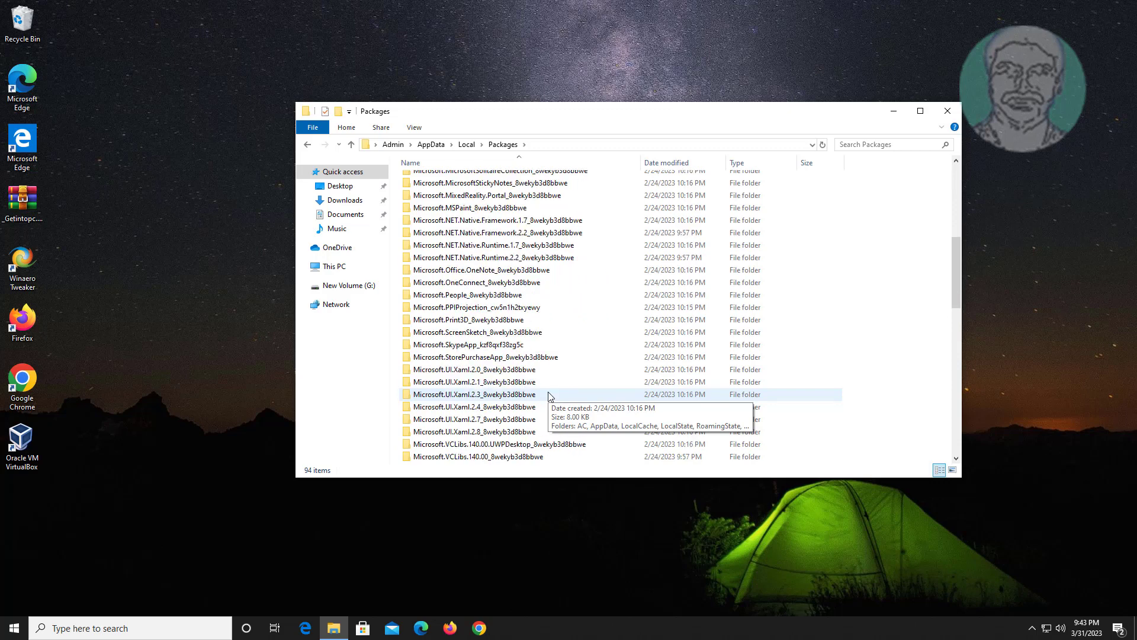
left_click(508, 346)
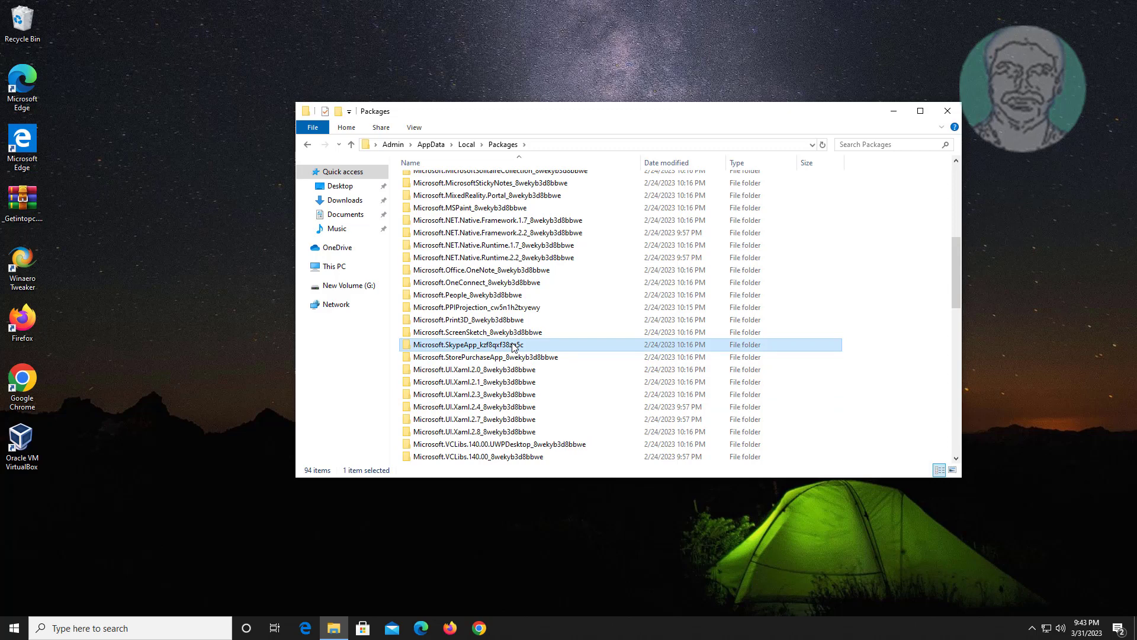
Try deleting Microsoft.SkypeApp, then end the blocking Skype task in Task Manager and close it.
right_click(513, 346)
left_click(542, 308)
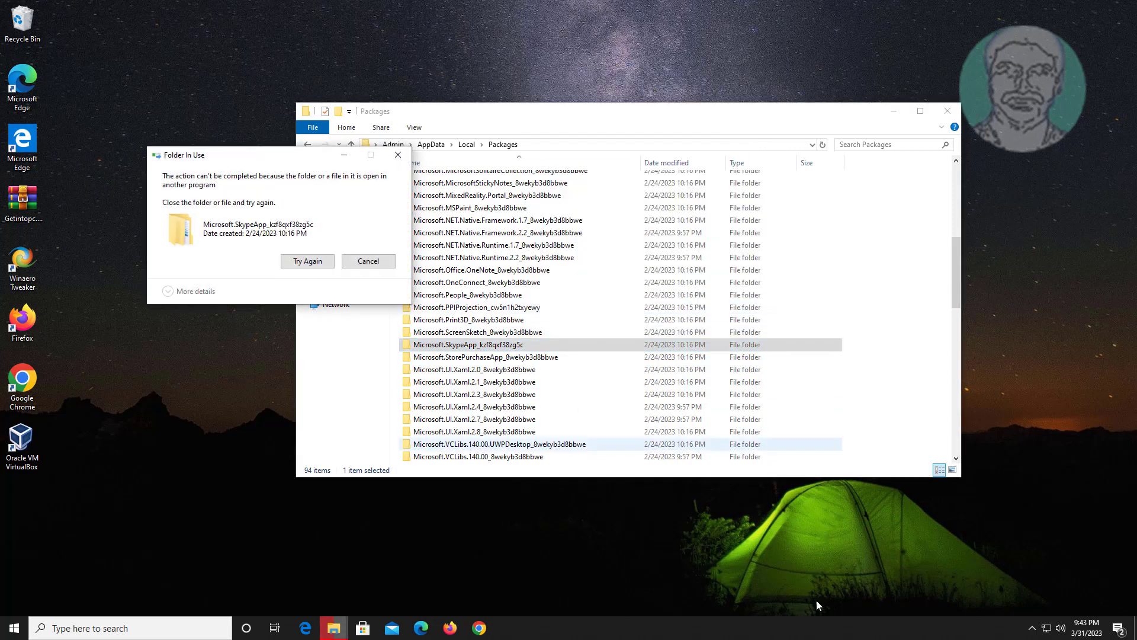
right_click(898, 636)
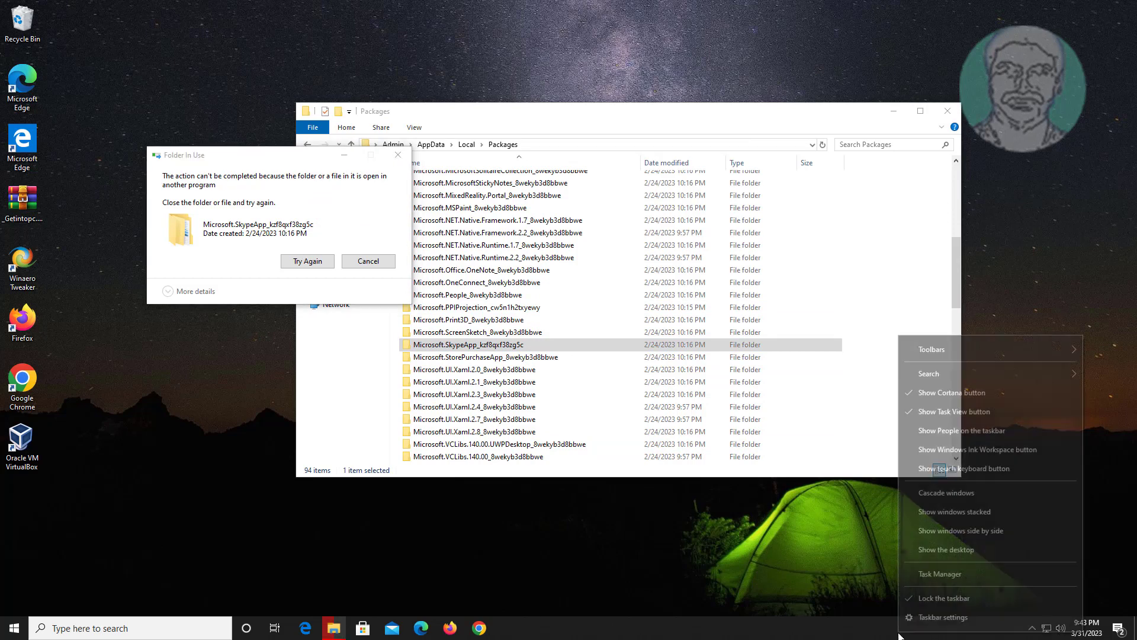
left_click(940, 580)
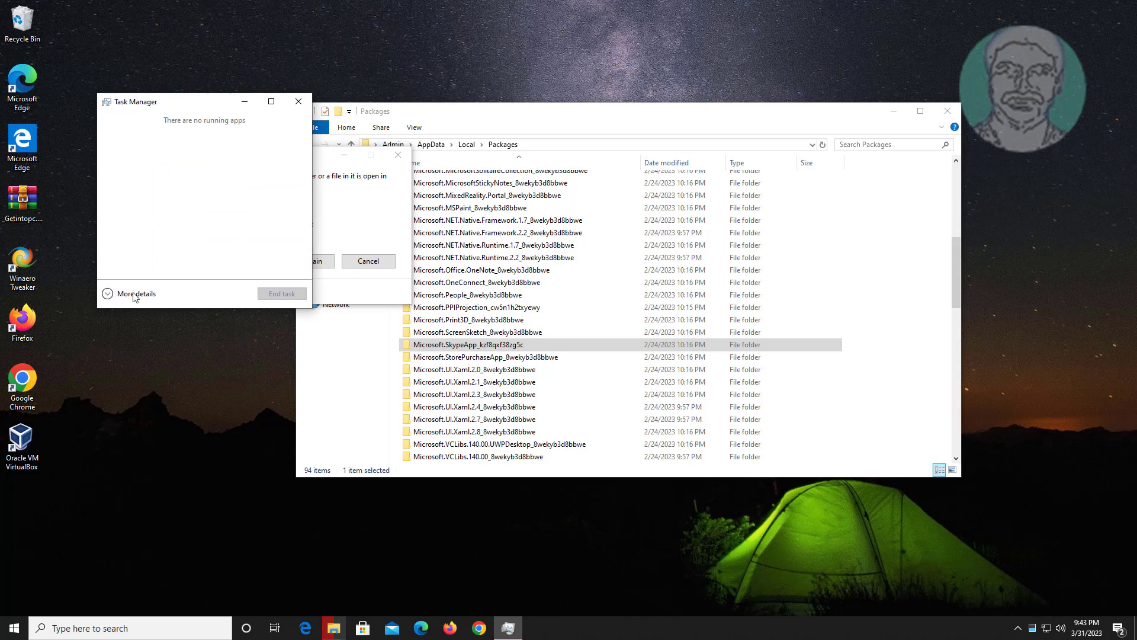
left_click(134, 295)
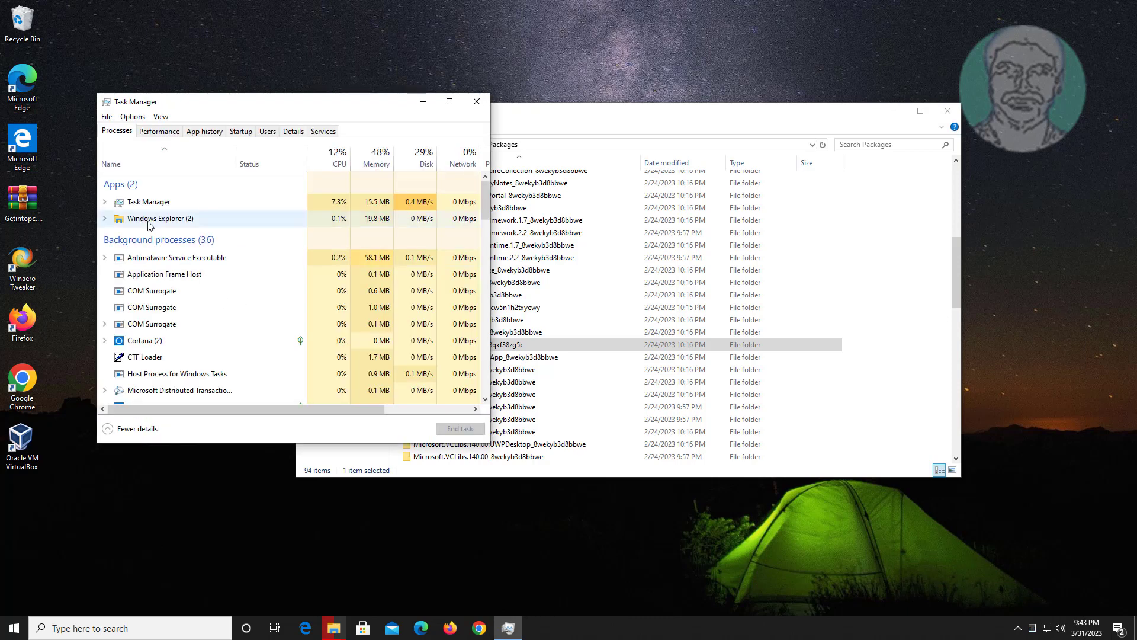
left_click(157, 290)
key("s")
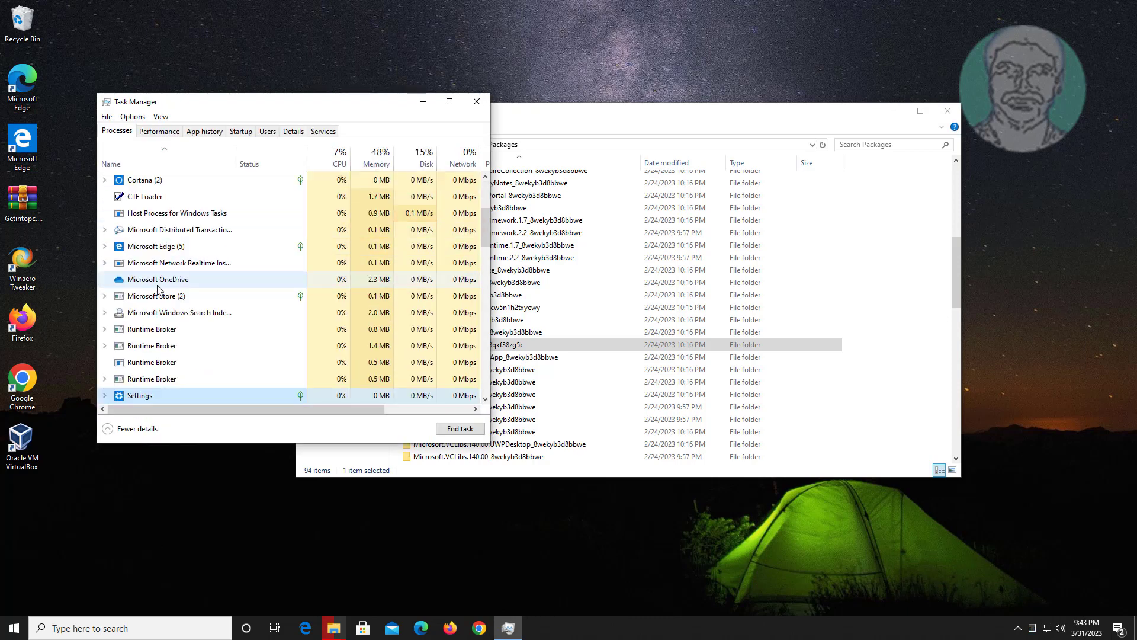
key("s")
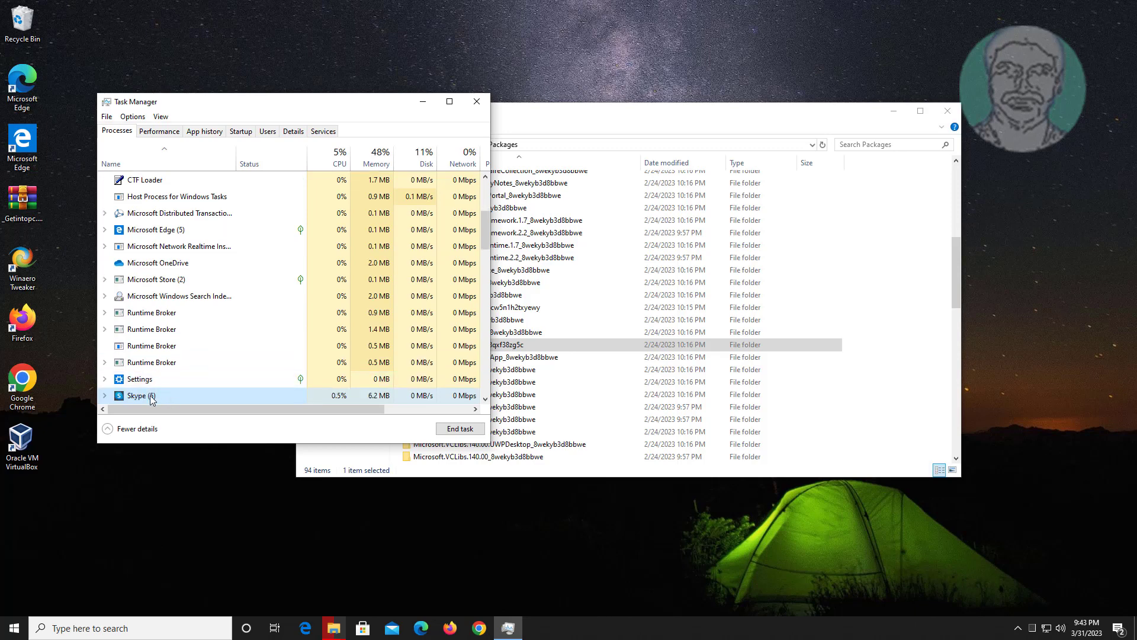
left_click(459, 428)
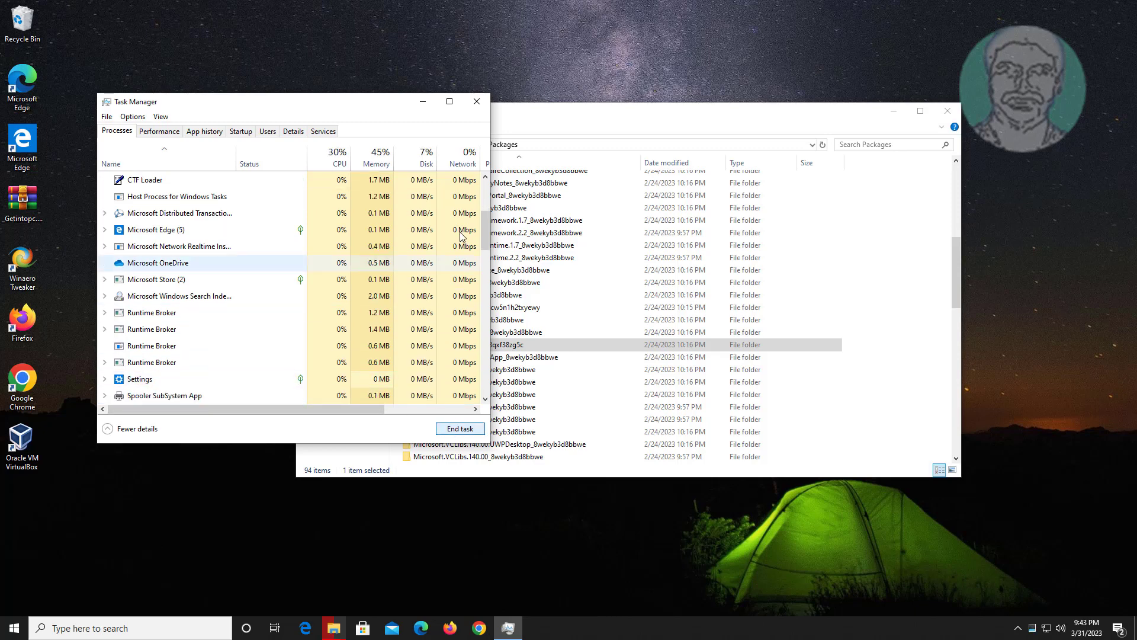
left_click(477, 103)
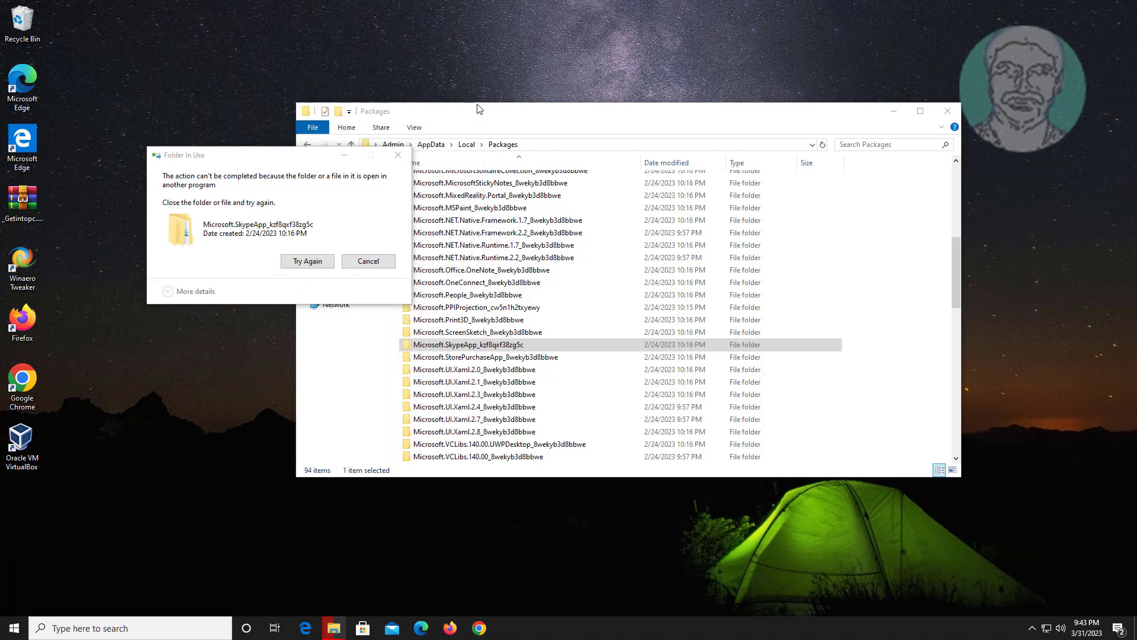
Retry the Microsoft.SkypeApp deletion so it completes, then close the Packages window.
left_click(307, 262)
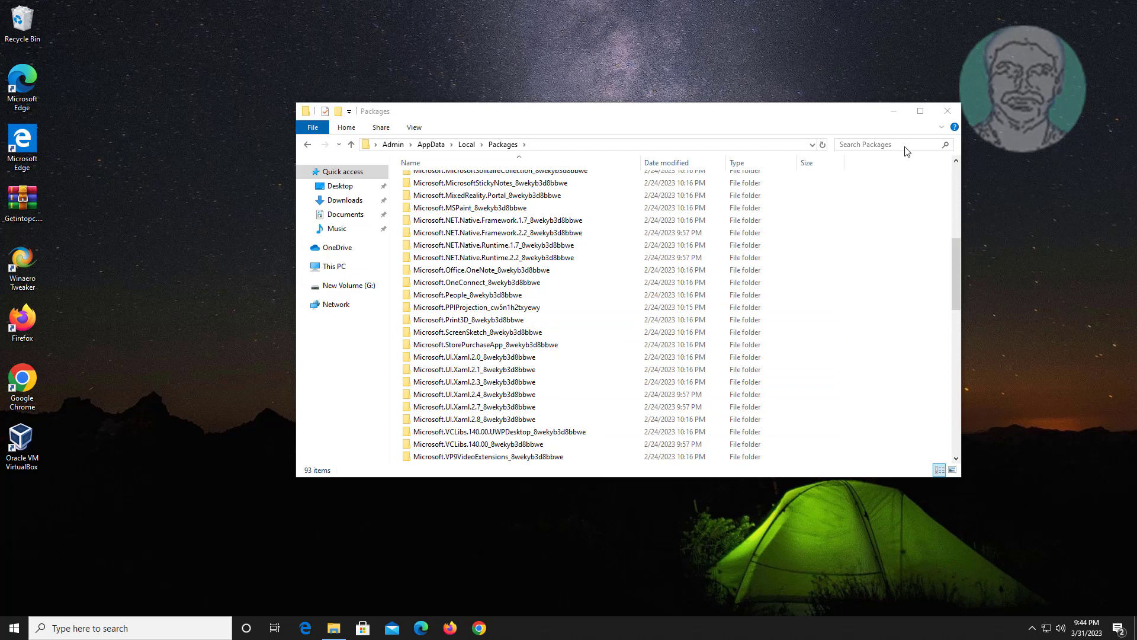
left_click(948, 112)
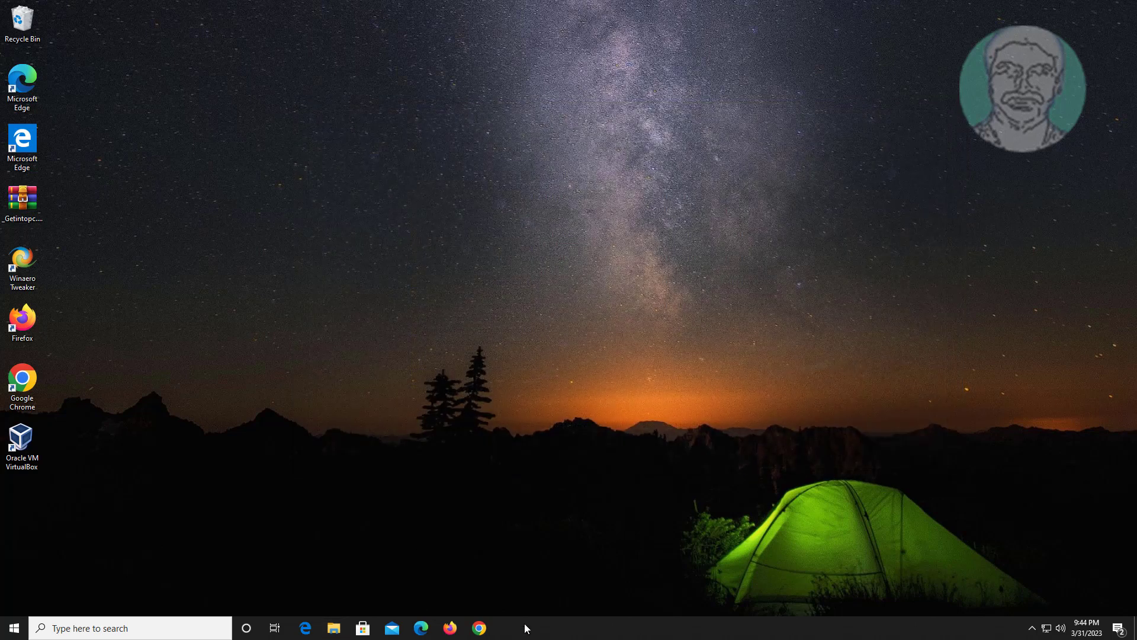
Launch Chrome and search Google for 'microsoft visual c++'.
left_click(480, 628)
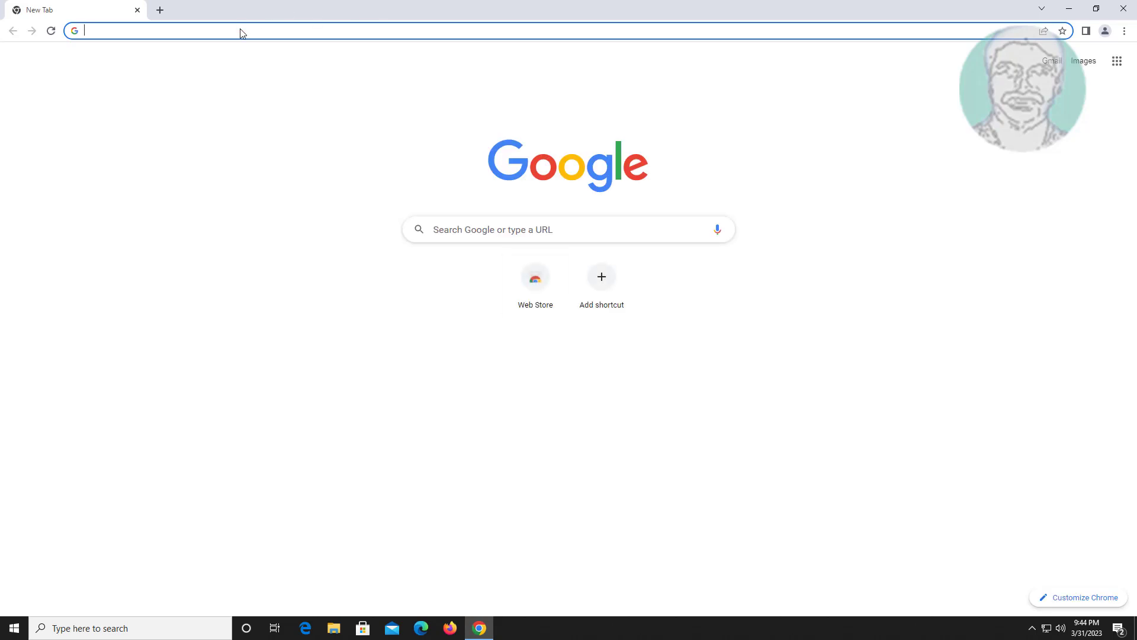
left_click(241, 32)
type("mic")
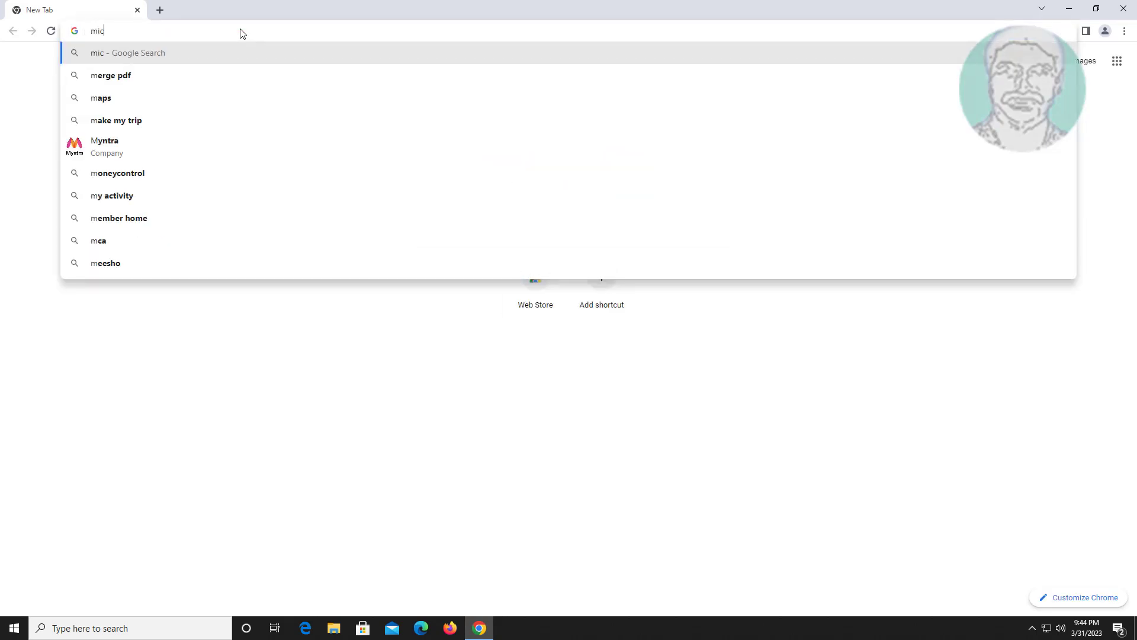
type("rosoft vis")
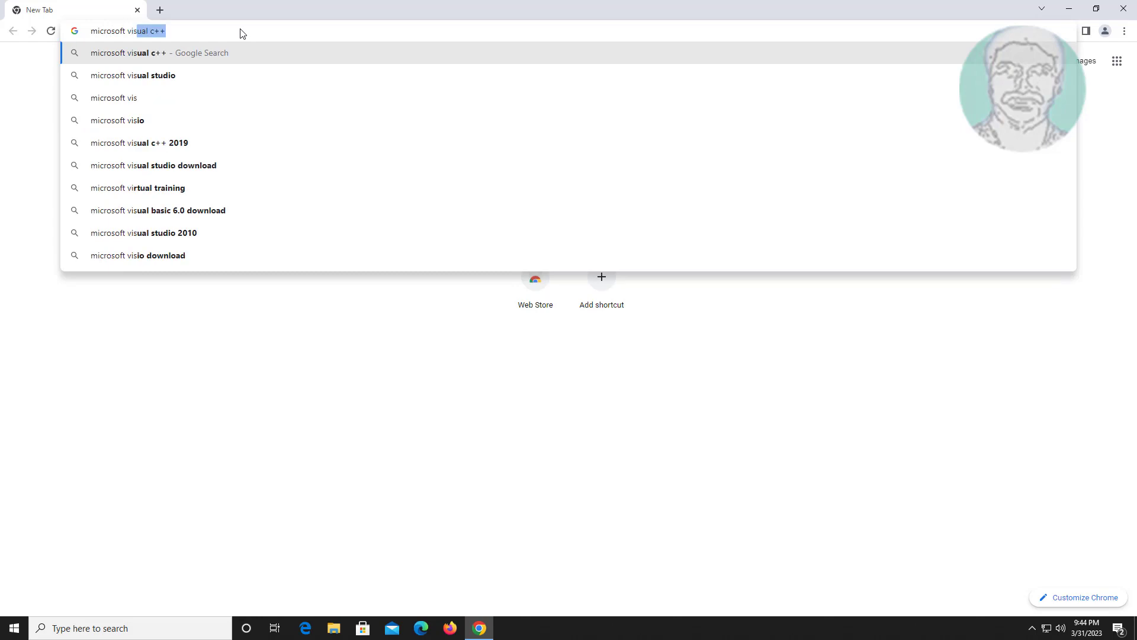
type("ual c++")
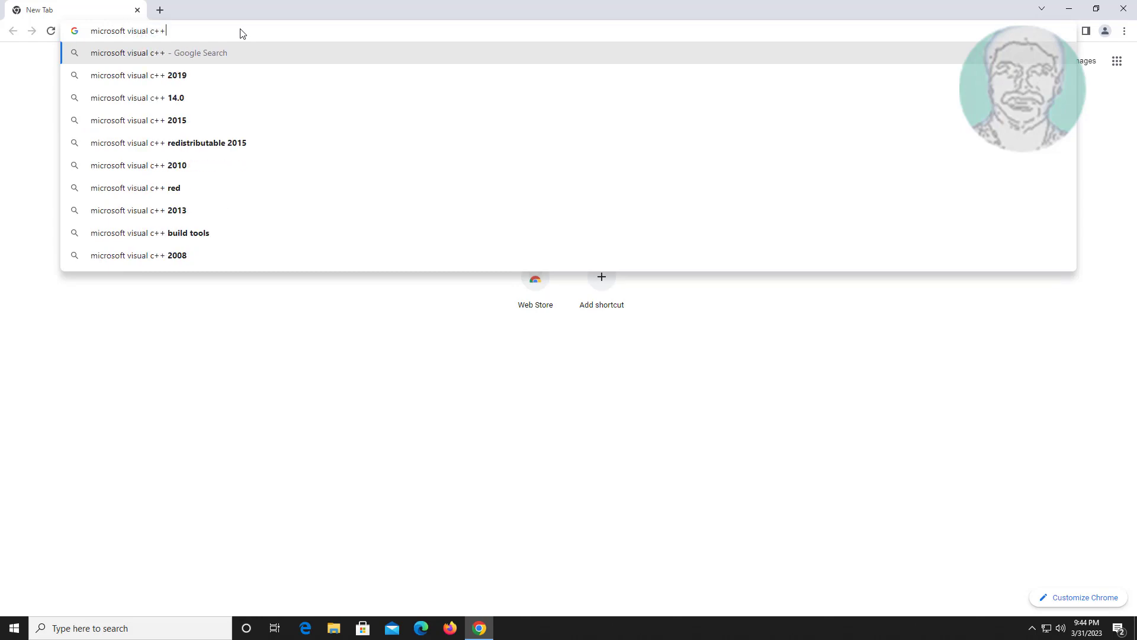
key("Return")
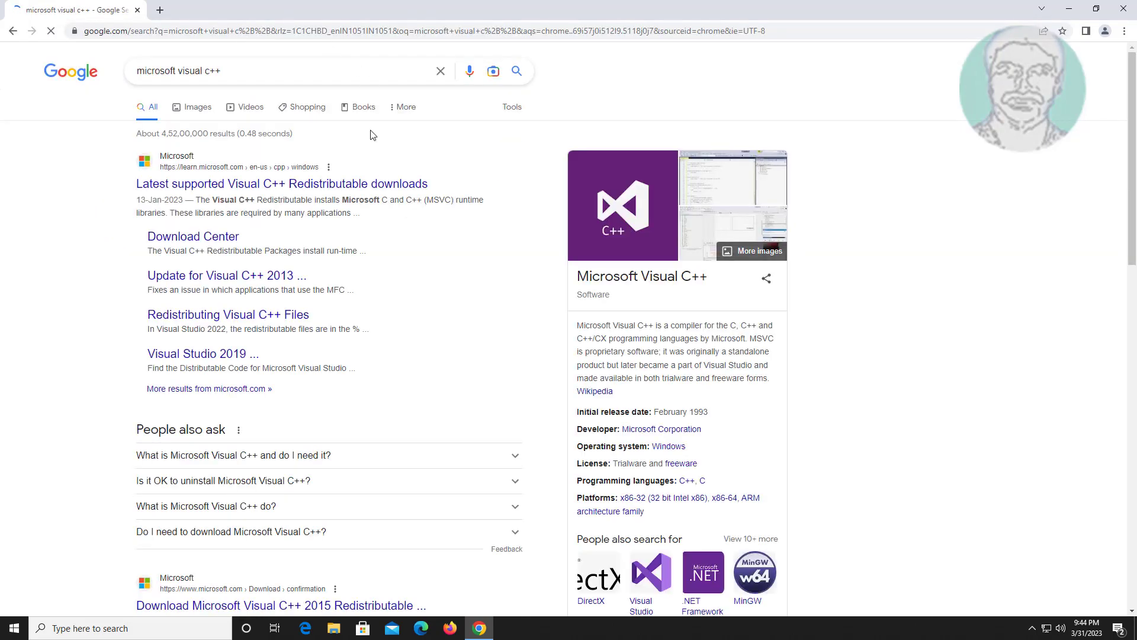
Open Microsoft's 'Latest supported Visual C++ Redistributable downloads' page and scroll to the download table.
left_click(335, 188)
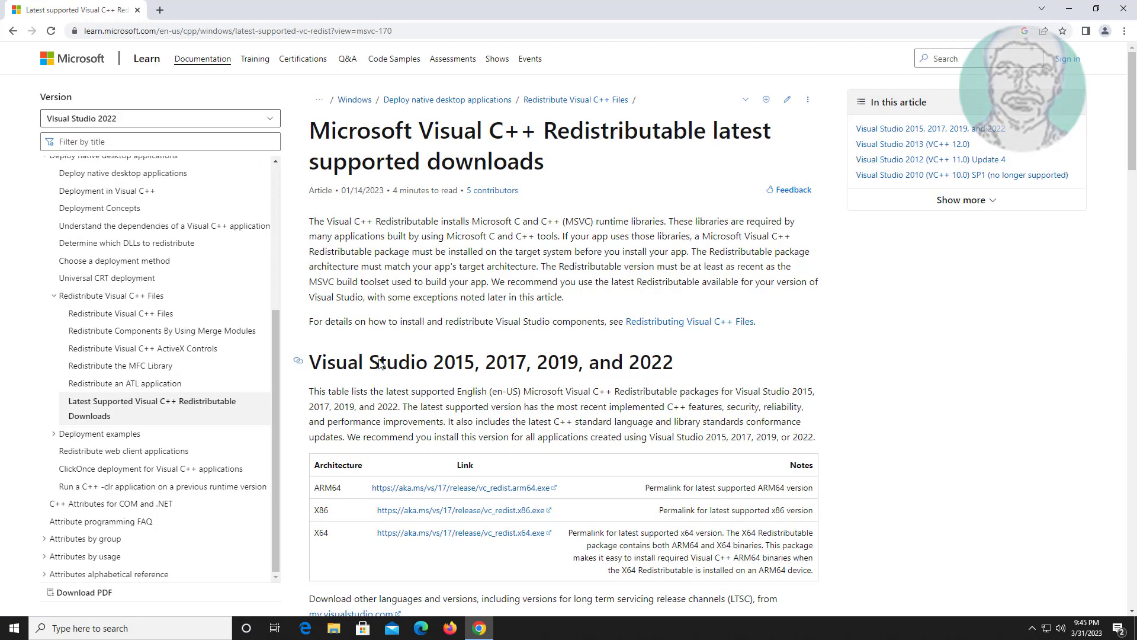
scroll(629, 357, "down", 4)
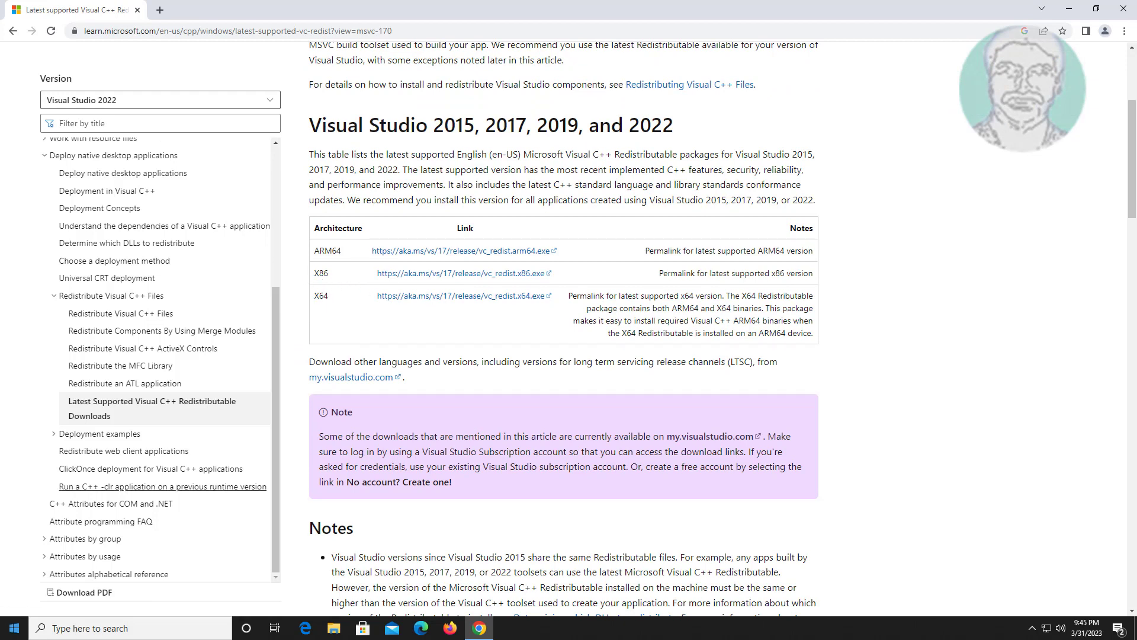
left_click(14, 629)
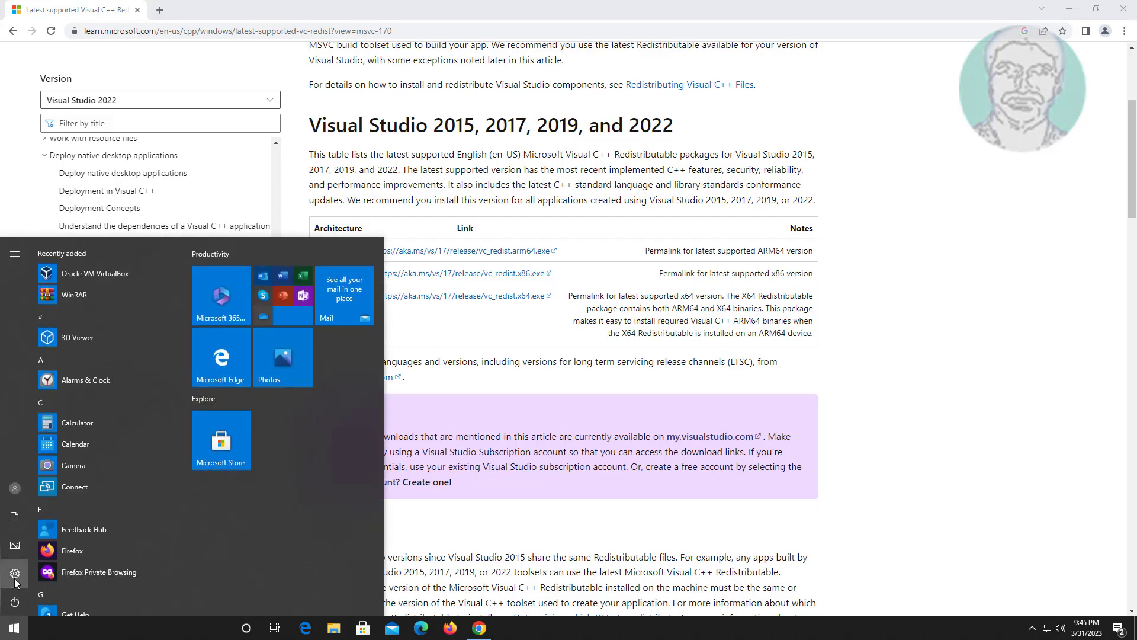
Confirm in Settings > System > About that the PC is 64-bit x64-based, then close Settings.
left_click(15, 584)
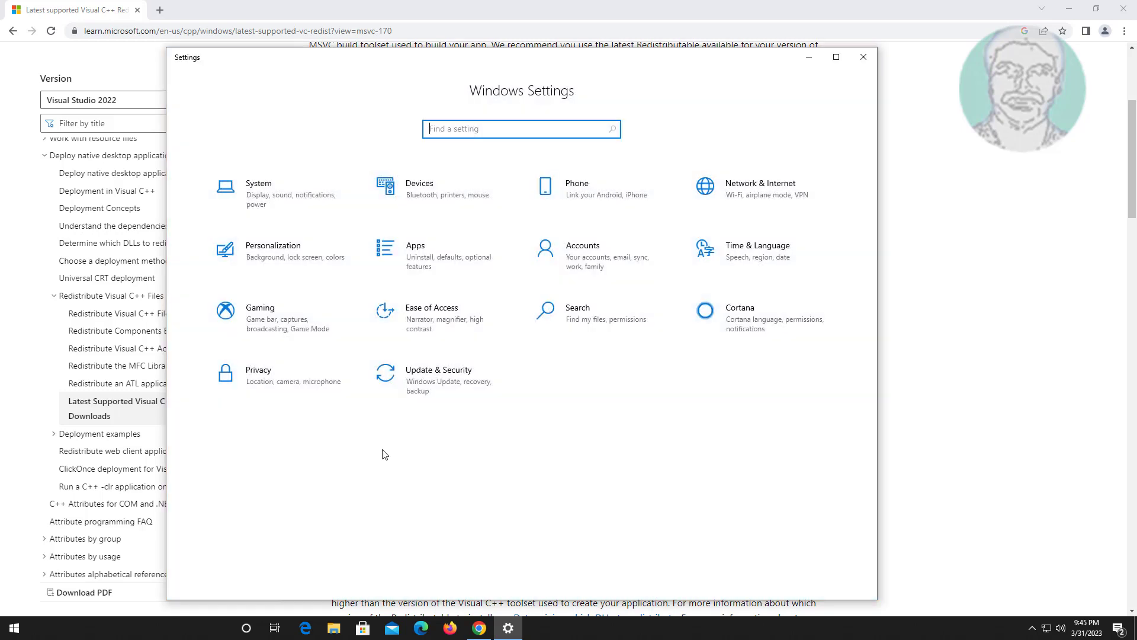
left_click(269, 176)
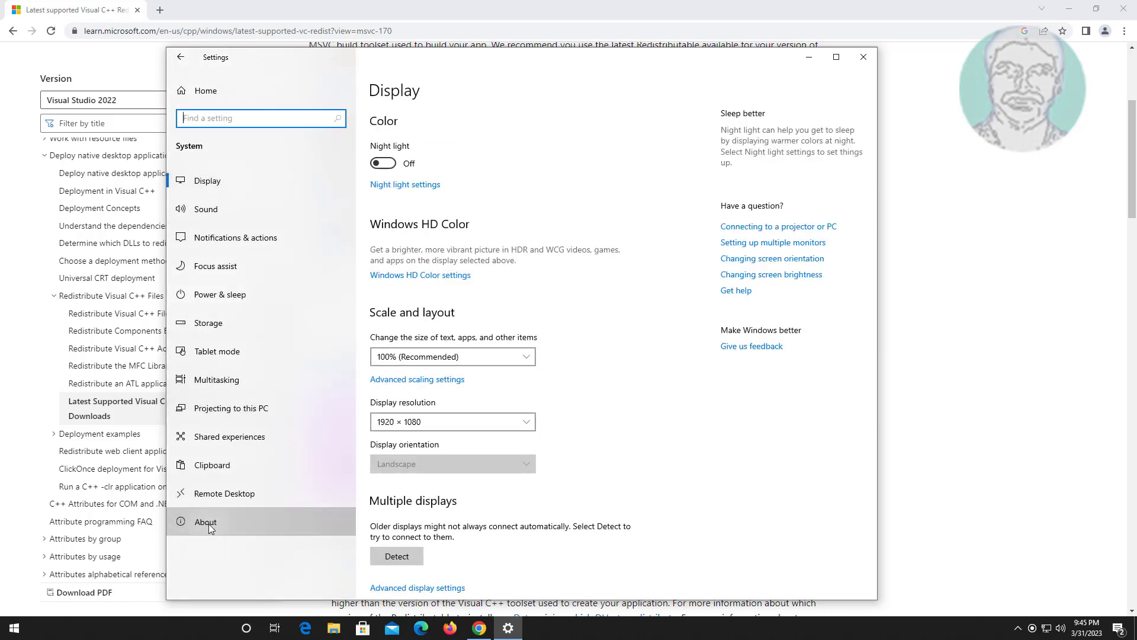
left_click(209, 524)
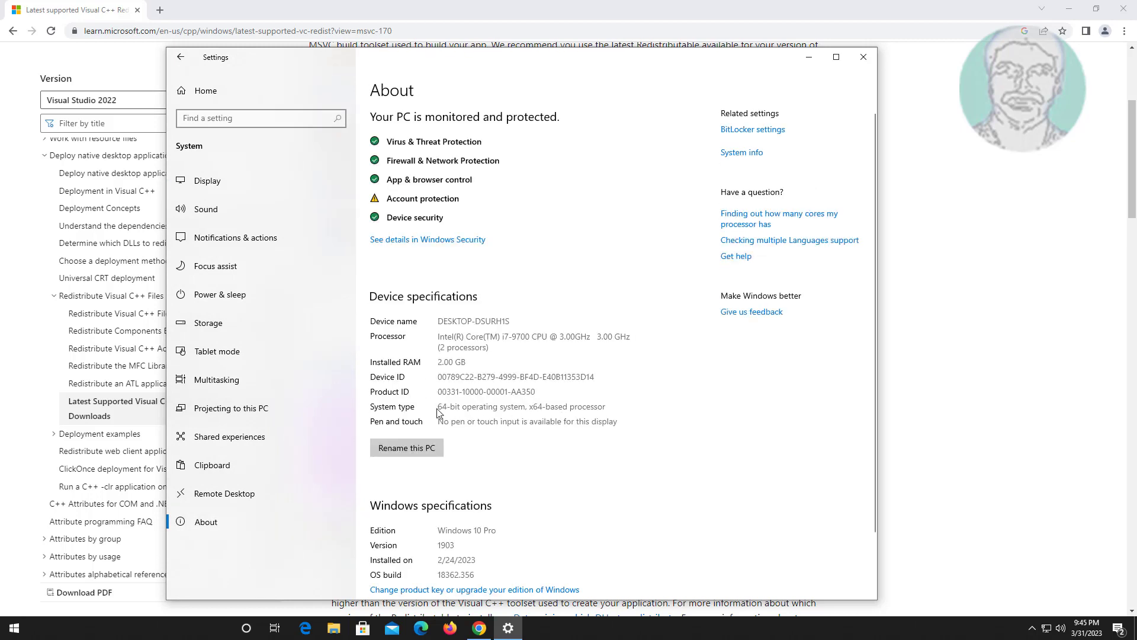
left_click(864, 57)
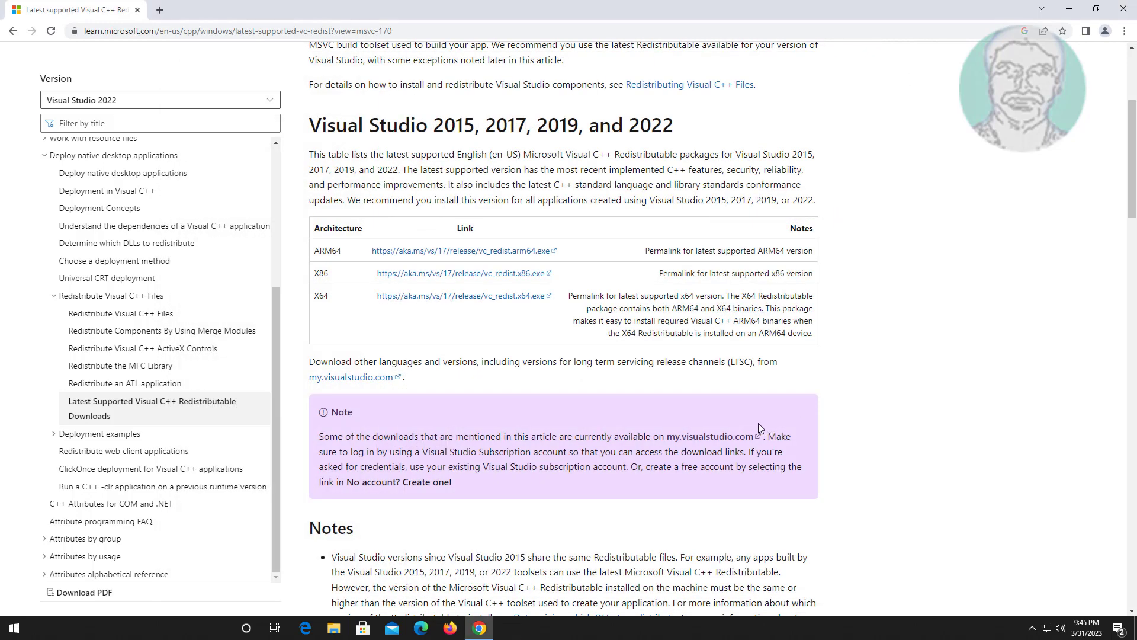
Download vc_redist.x64.exe from the X64 row and run the downloaded installer.
left_click(428, 297)
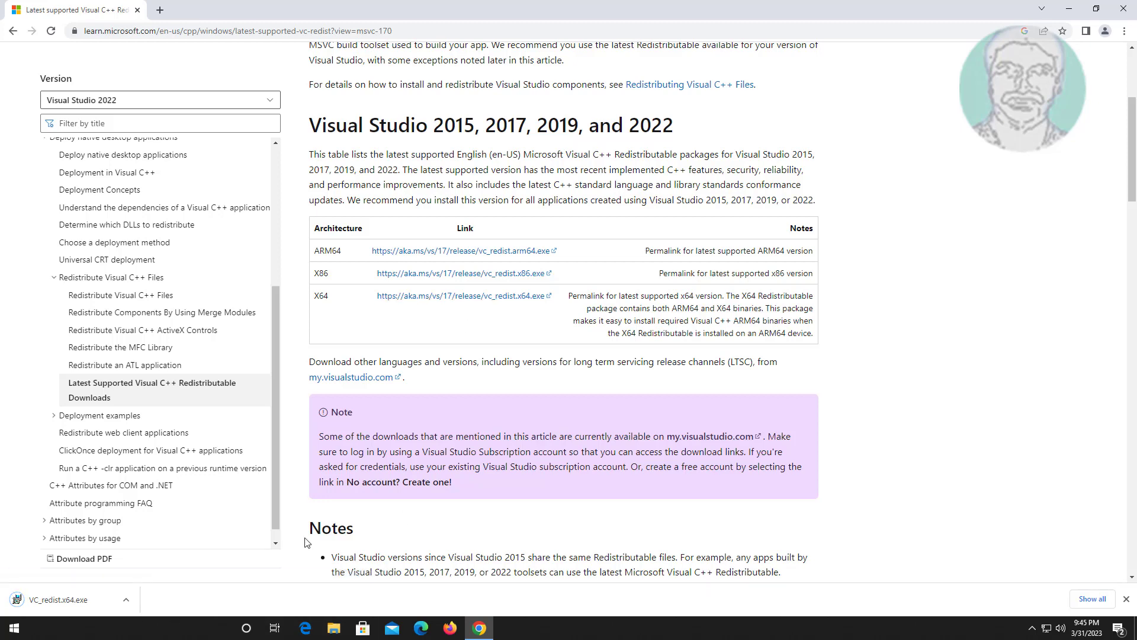
left_click(65, 605)
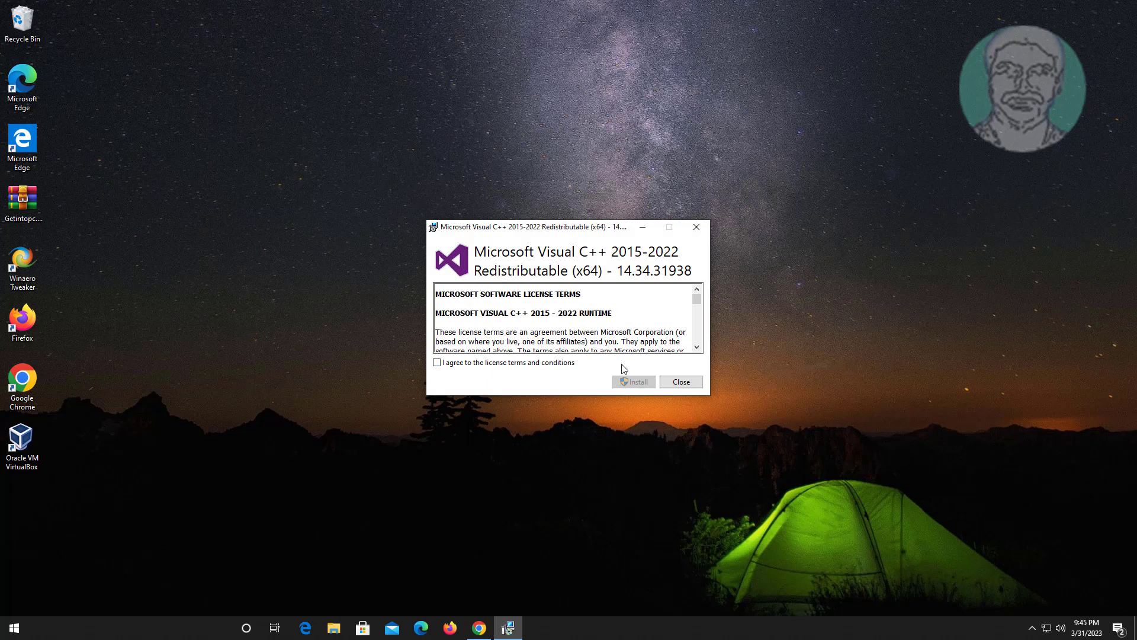
Accept the license, install the Visual C++ 2015-2022 x64 redistributable with admin approval, and close setup.
left_click(468, 368)
left_click(646, 387)
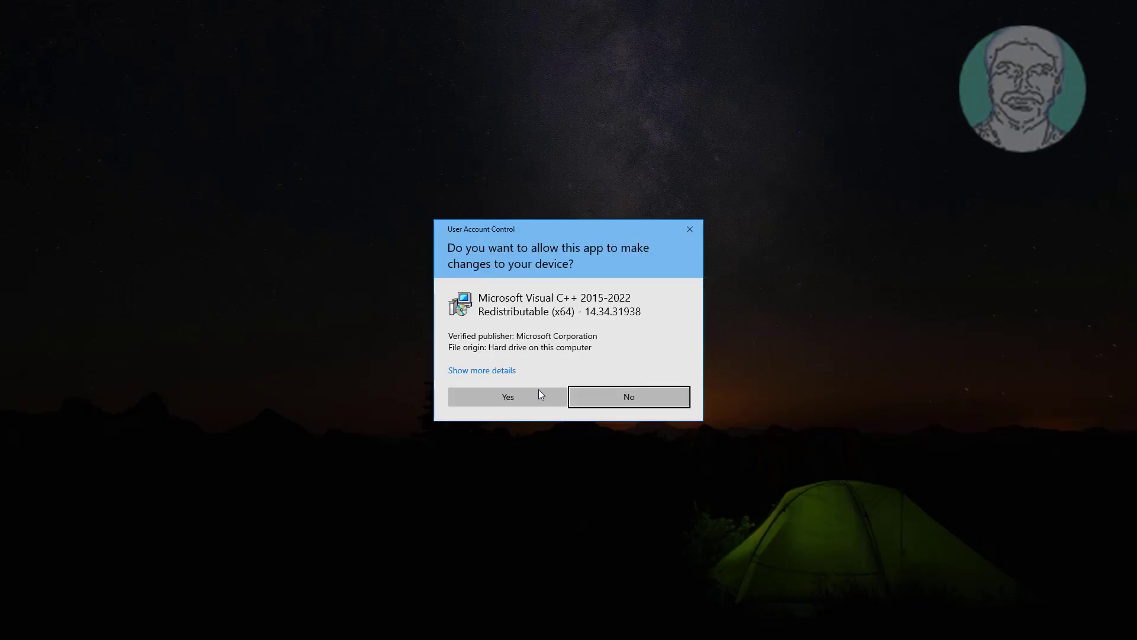
left_click(511, 394)
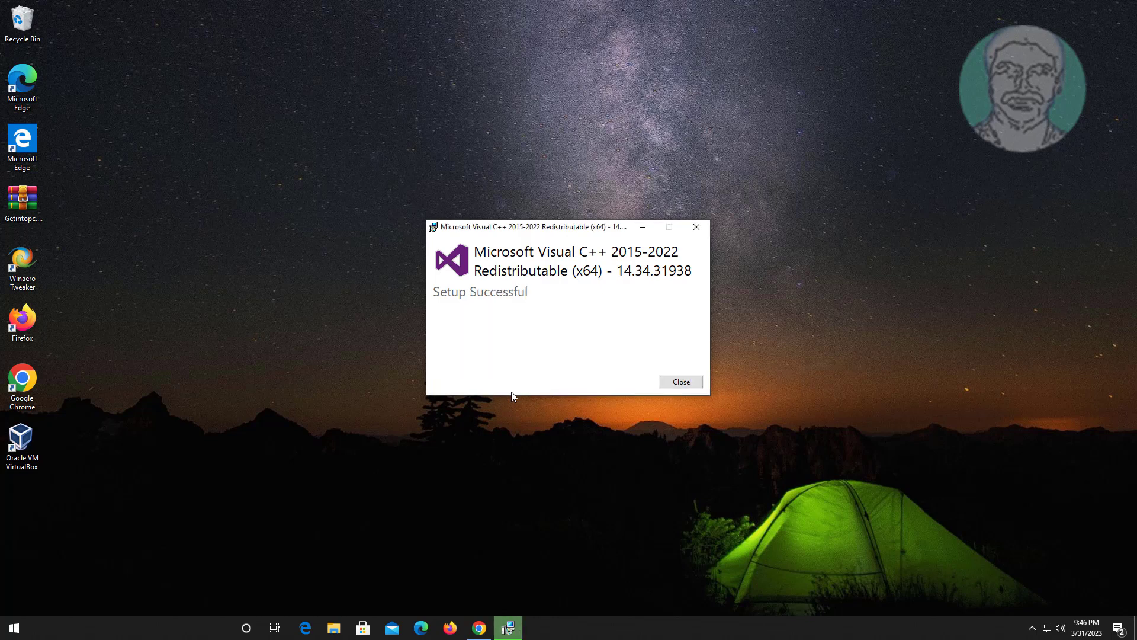
left_click(692, 384)
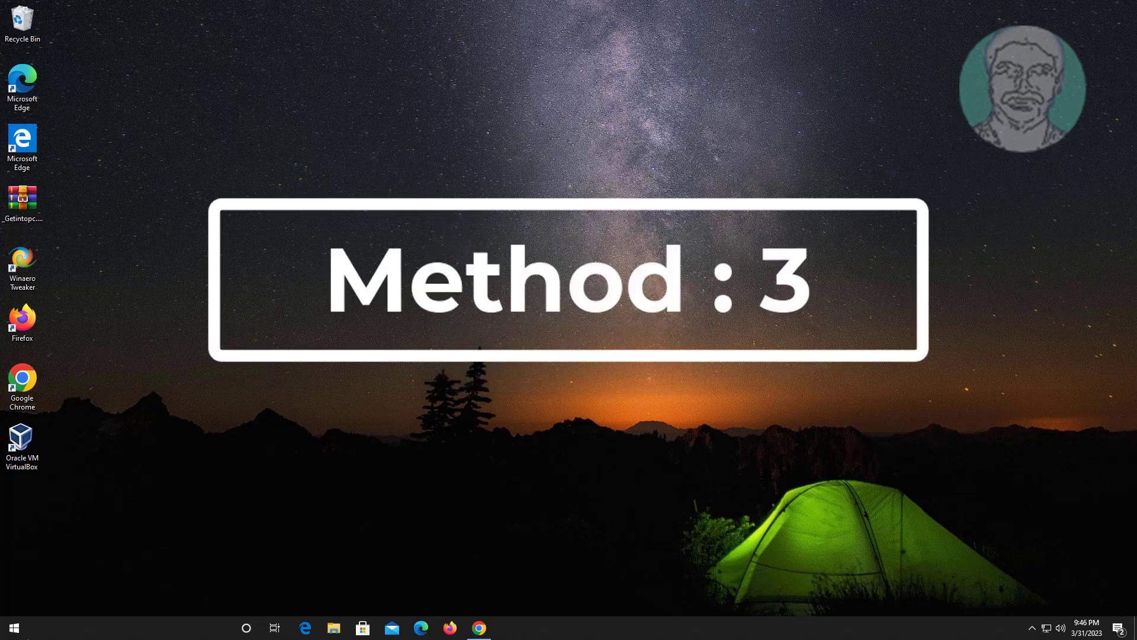
Launch Windows Settings from the Start menu gear.
left_click(17, 632)
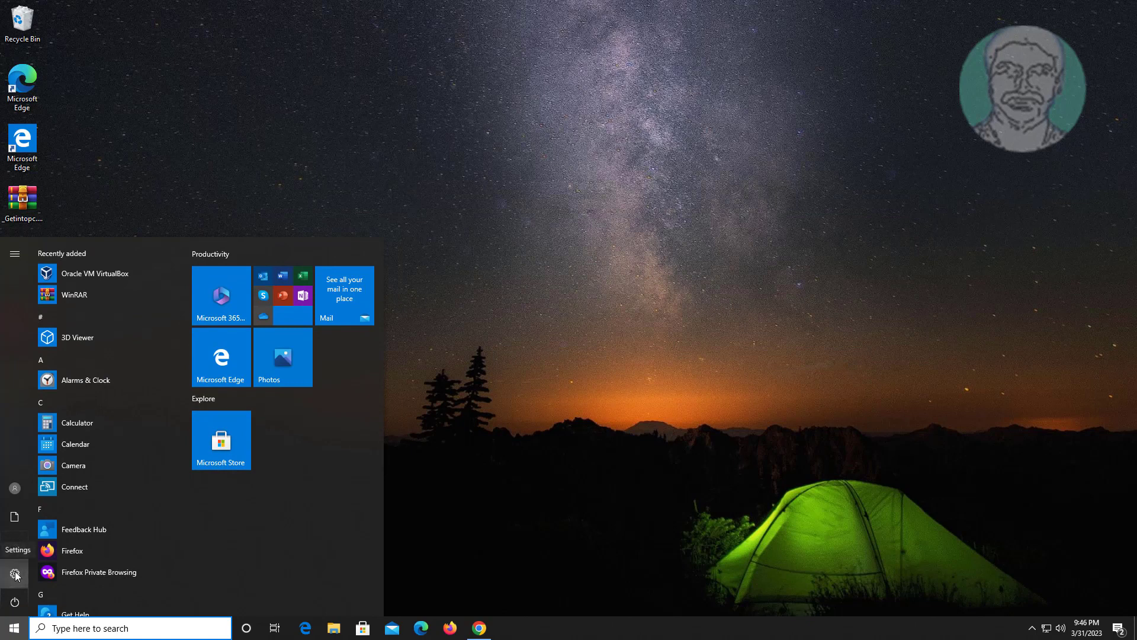
left_click(15, 573)
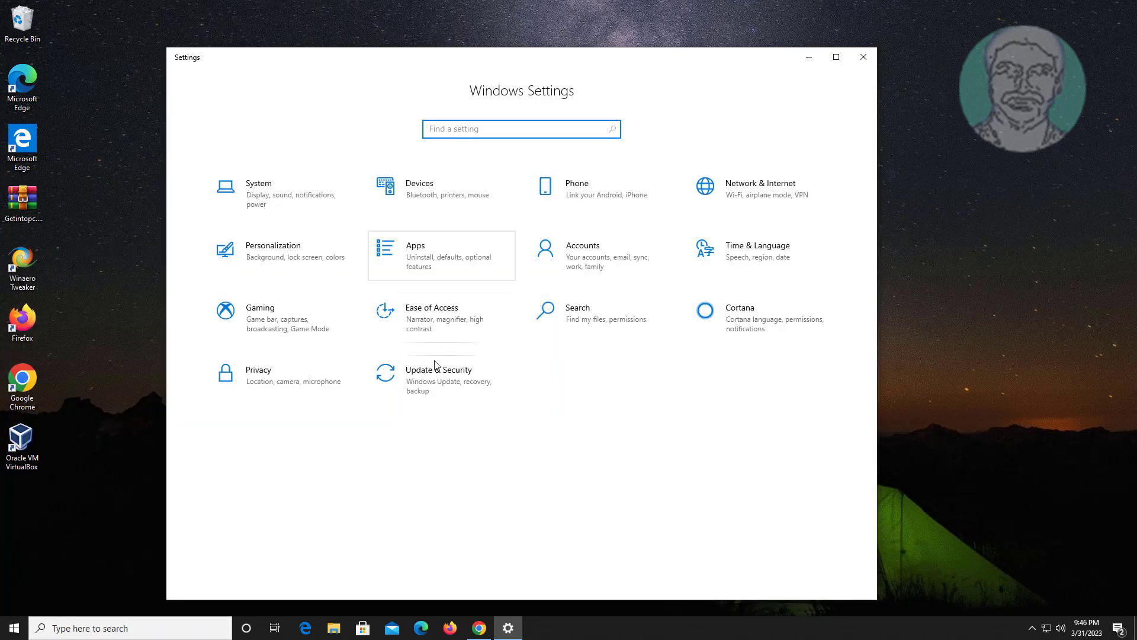
In Apps & features, filter the app list for 'skype' and open Skype's Advanced options.
type("a")
left_click(433, 254)
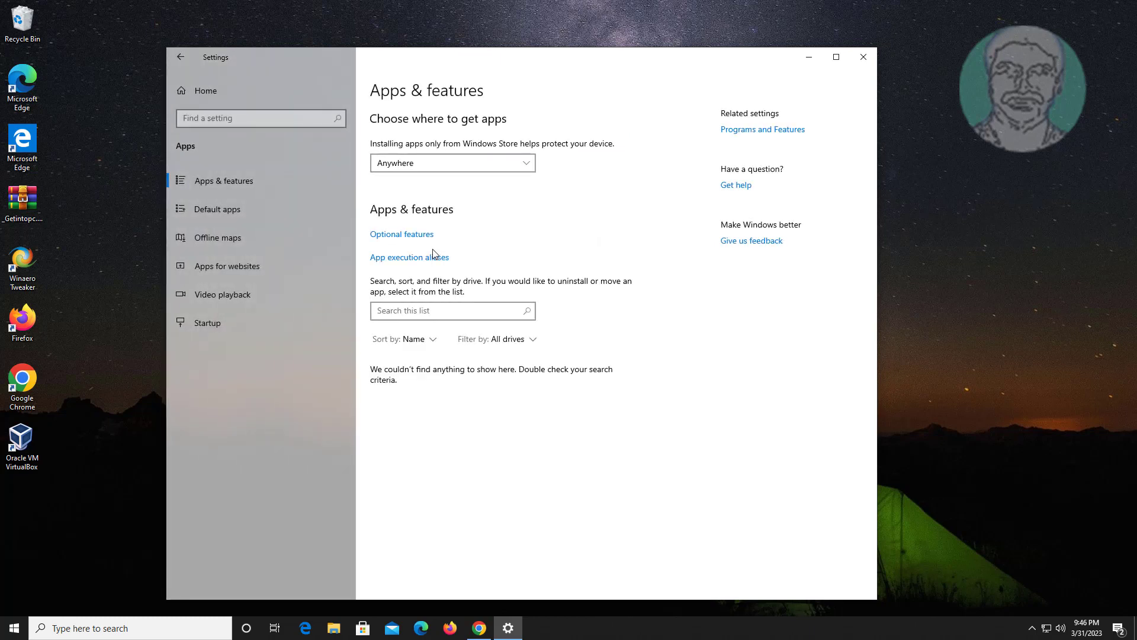
left_click(446, 312)
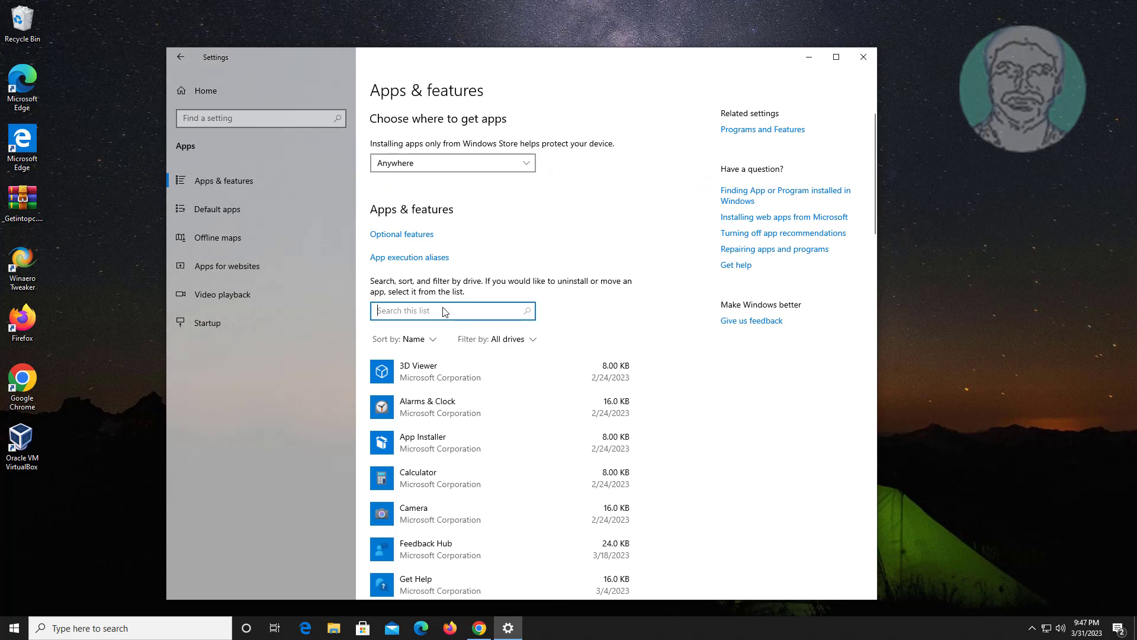
type("skype")
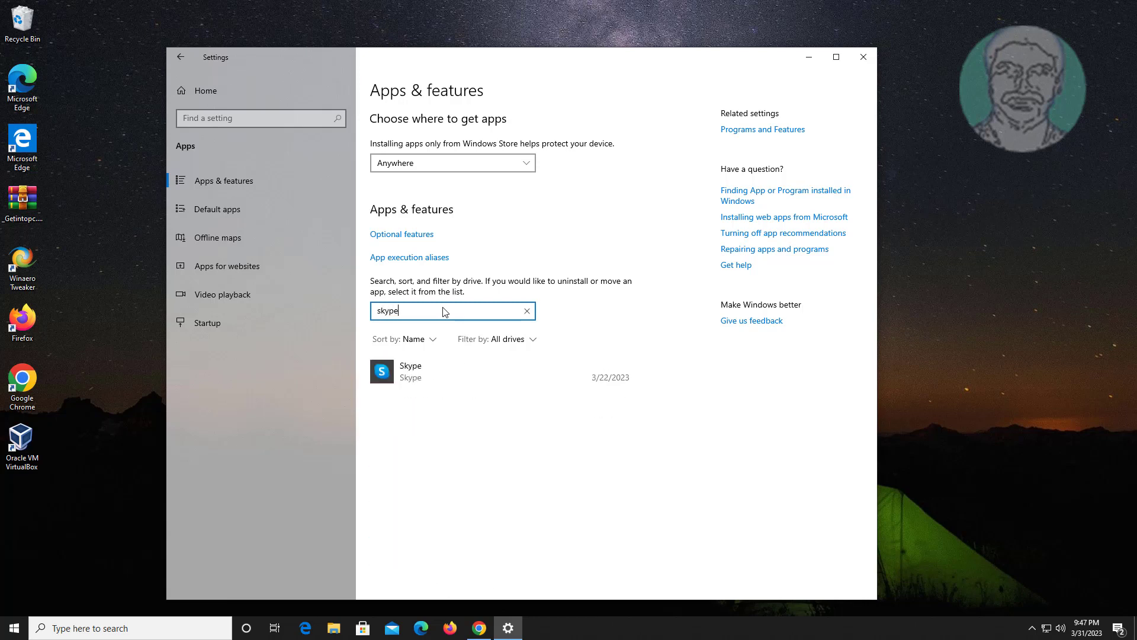
left_click(418, 375)
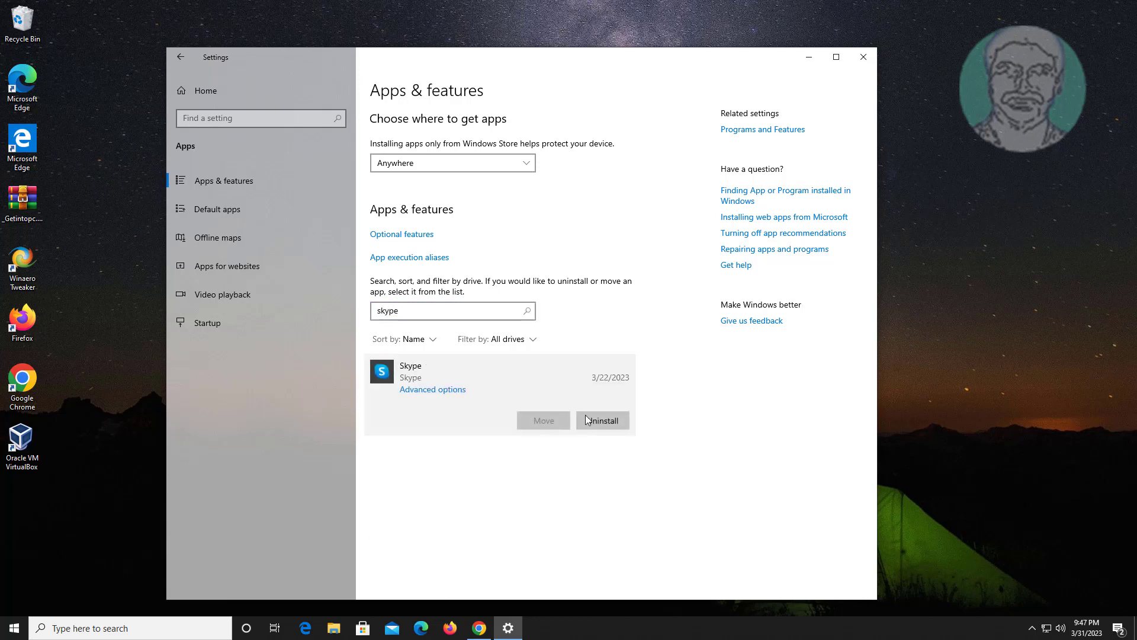
left_click(446, 391)
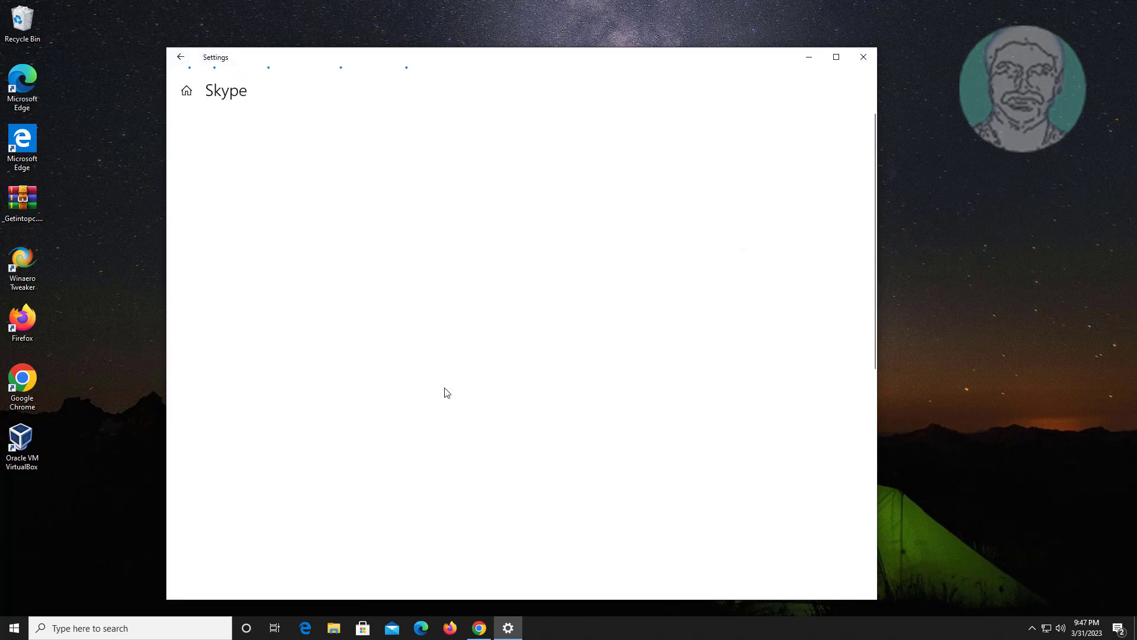
Run Repair on Skype, reset its app data and confirm, then close the Settings window.
scroll(396, 407, "down", 6)
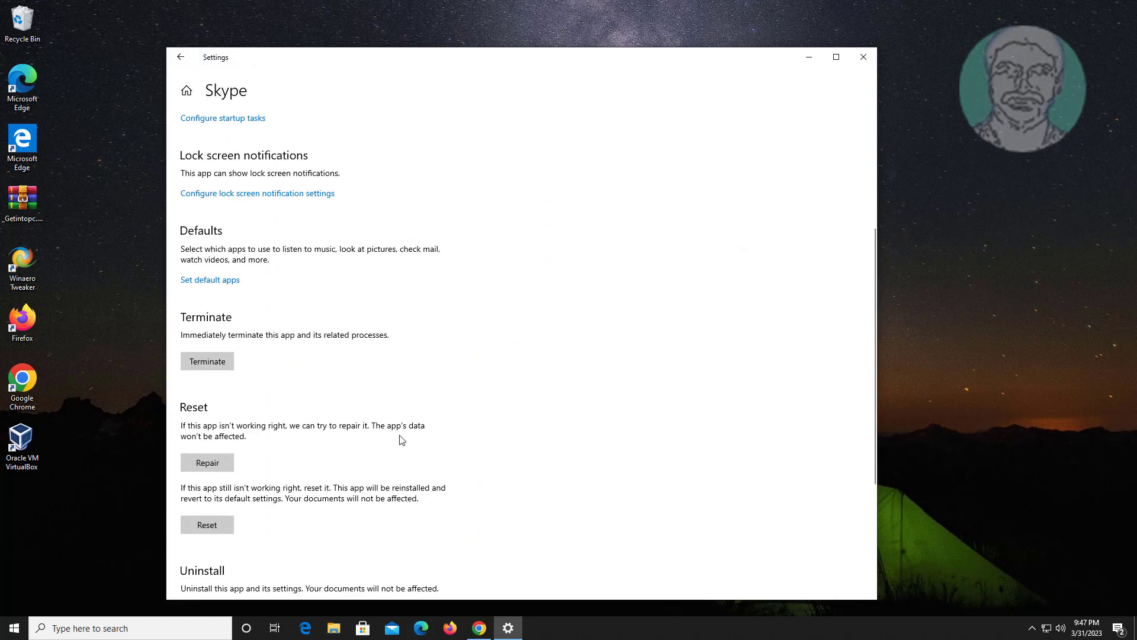
left_click(226, 314)
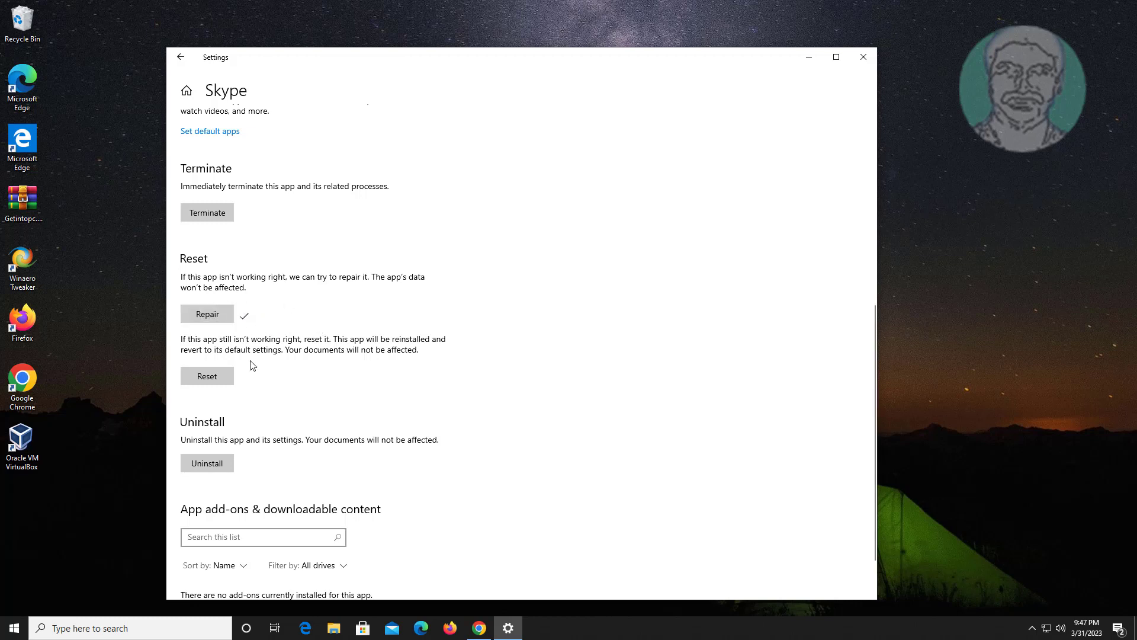
left_click(208, 384)
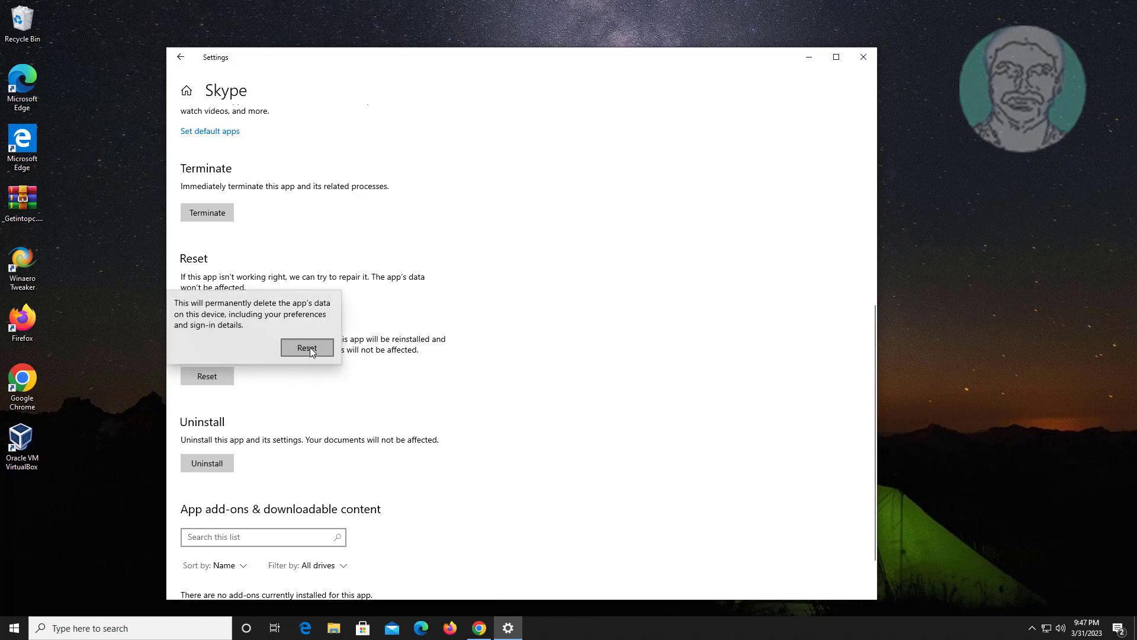
left_click(308, 348)
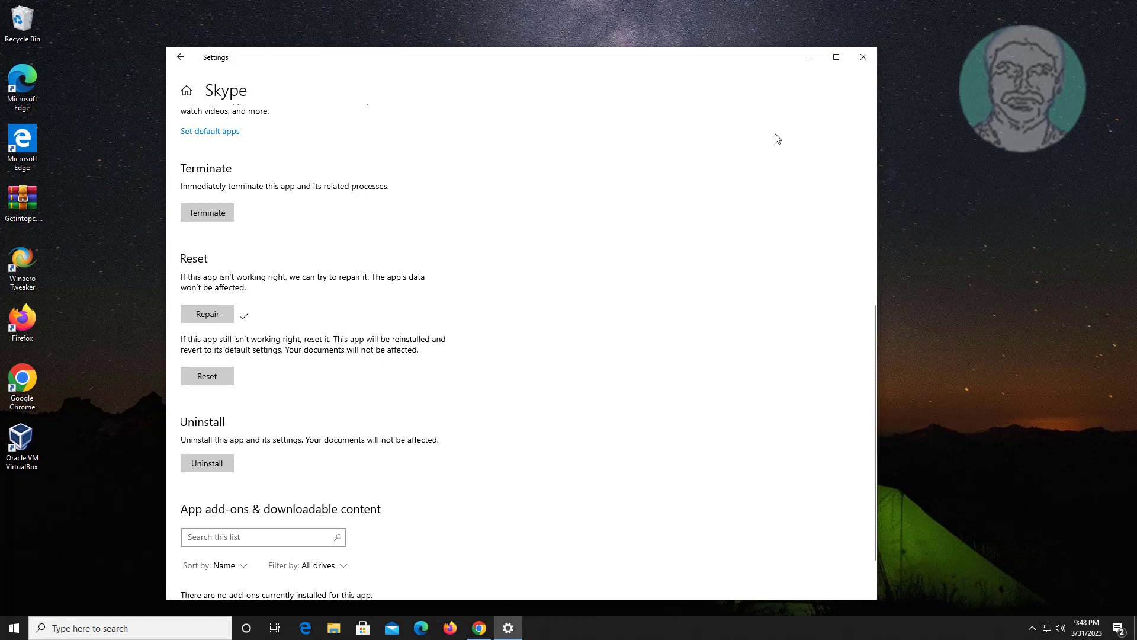
left_click(863, 57)
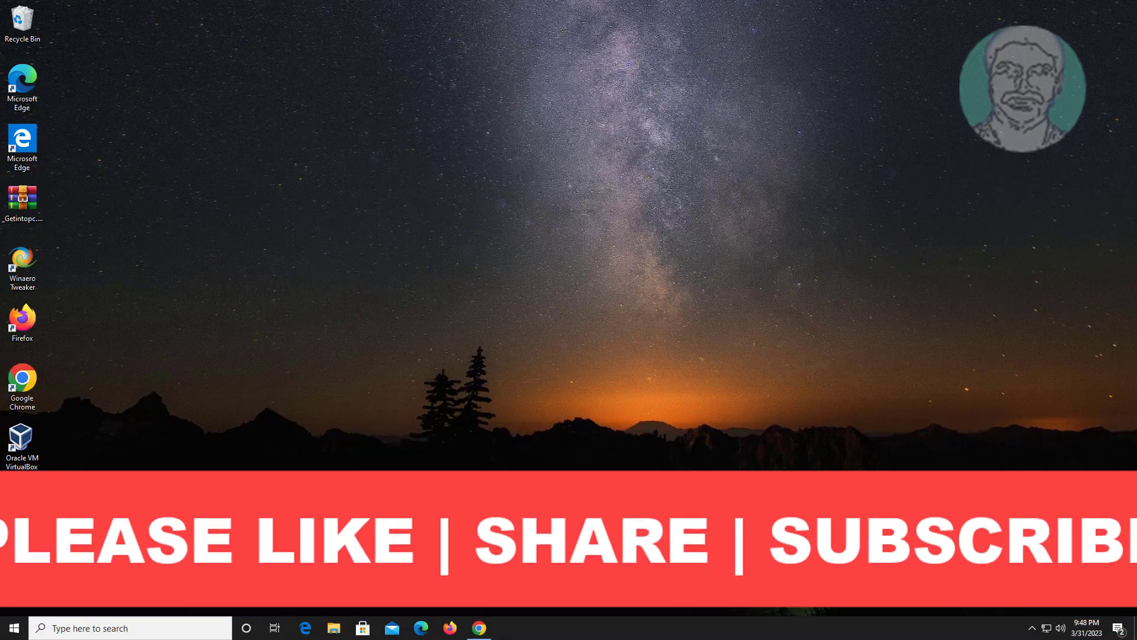